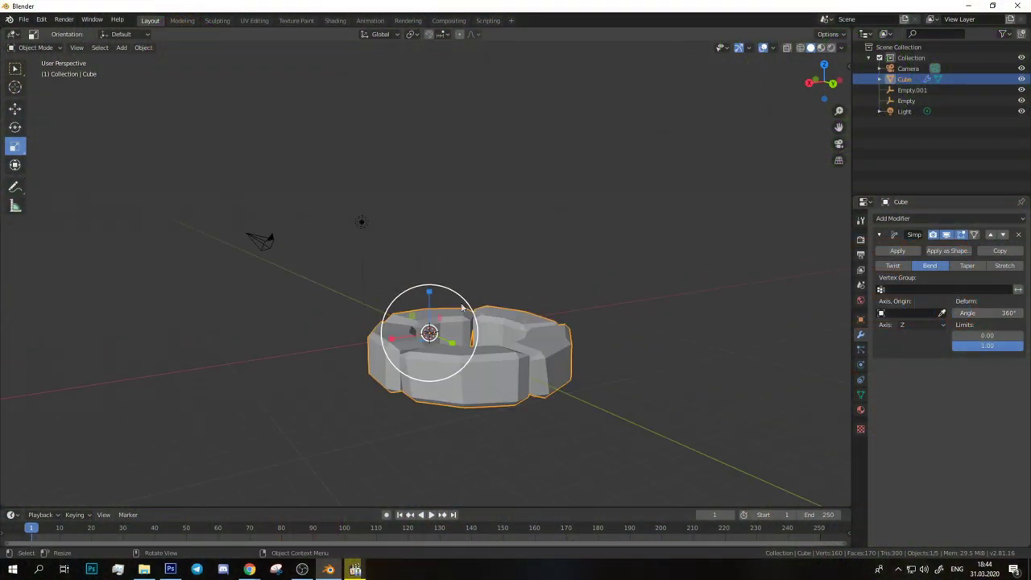
Step: Open Blender's interaction mode list to start working on the stone rim blocks
click(36, 48)
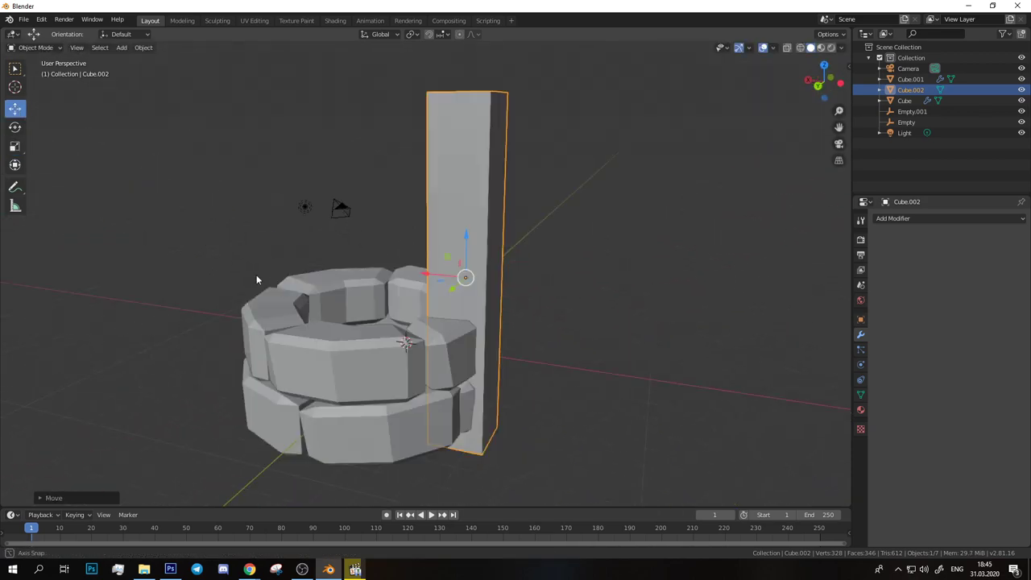
Step: Orbit around the stone rings and rotate the left pillar about its vertical axis
drag(256, 280, 529, 270)
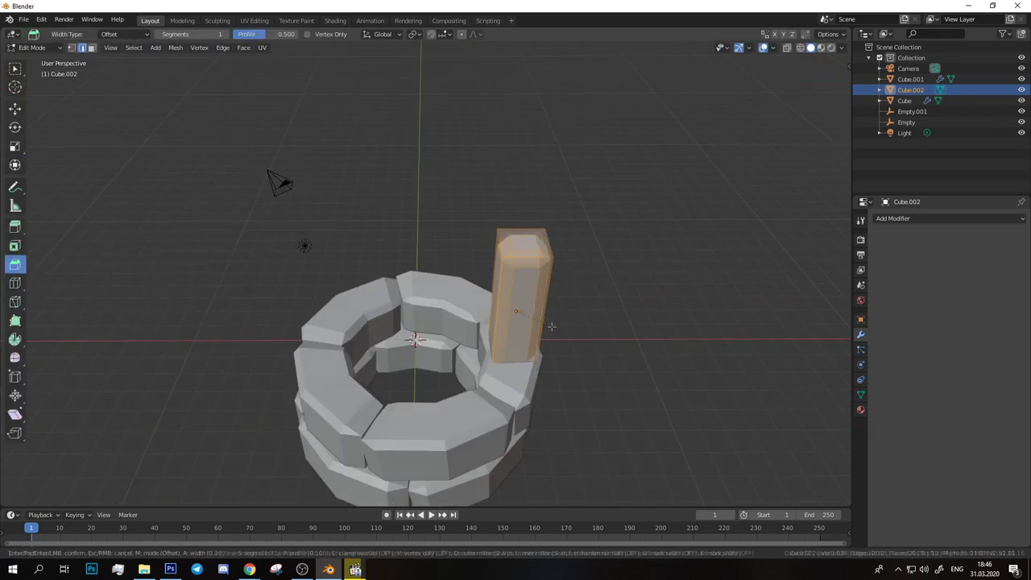
click(14, 108)
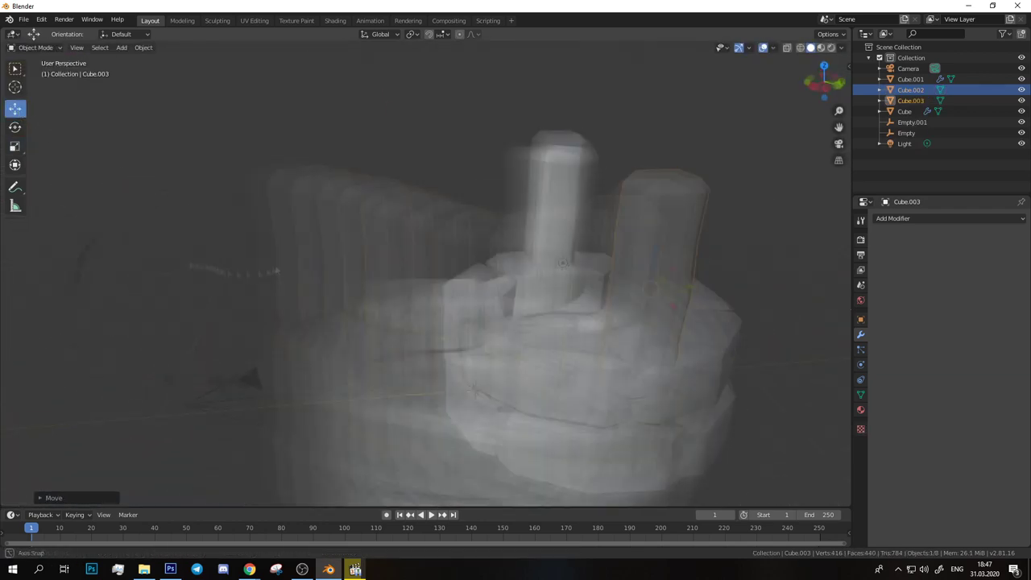
drag(147, 292, 436, 209)
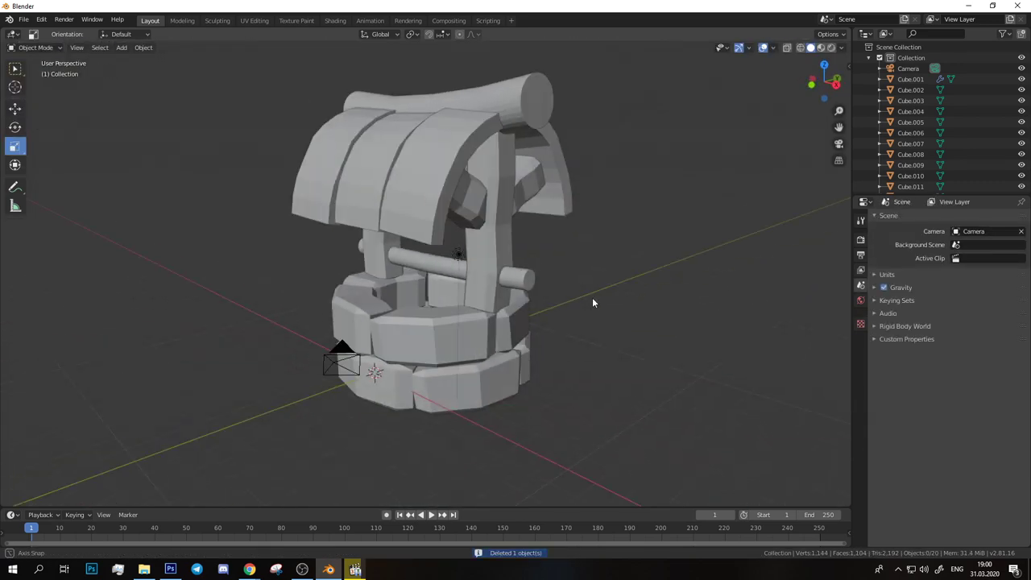
Step: Add a new cylinder mesh to the scene for the bucket
click(121, 46)
mouse_move(153, 59)
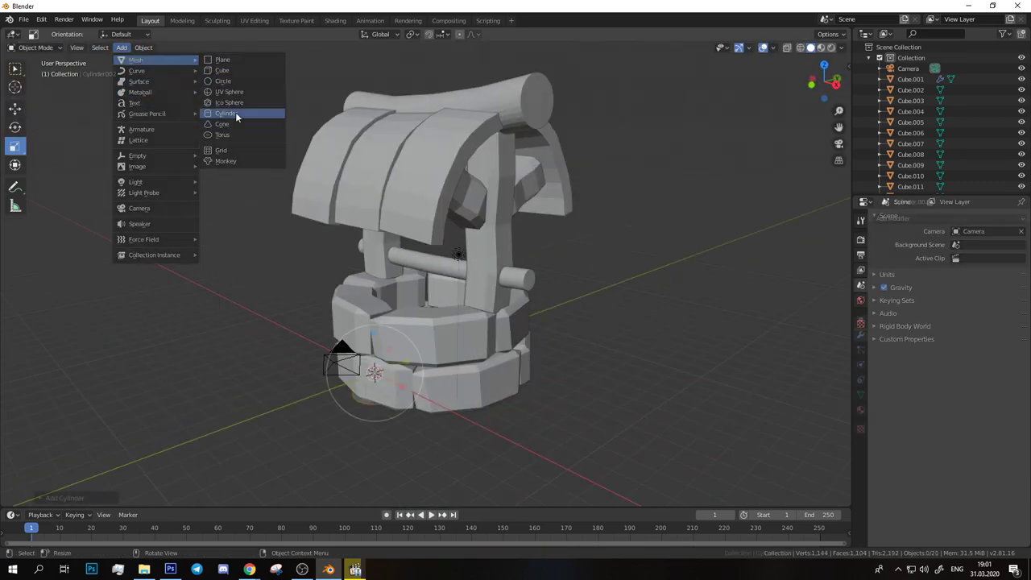
click(235, 112)
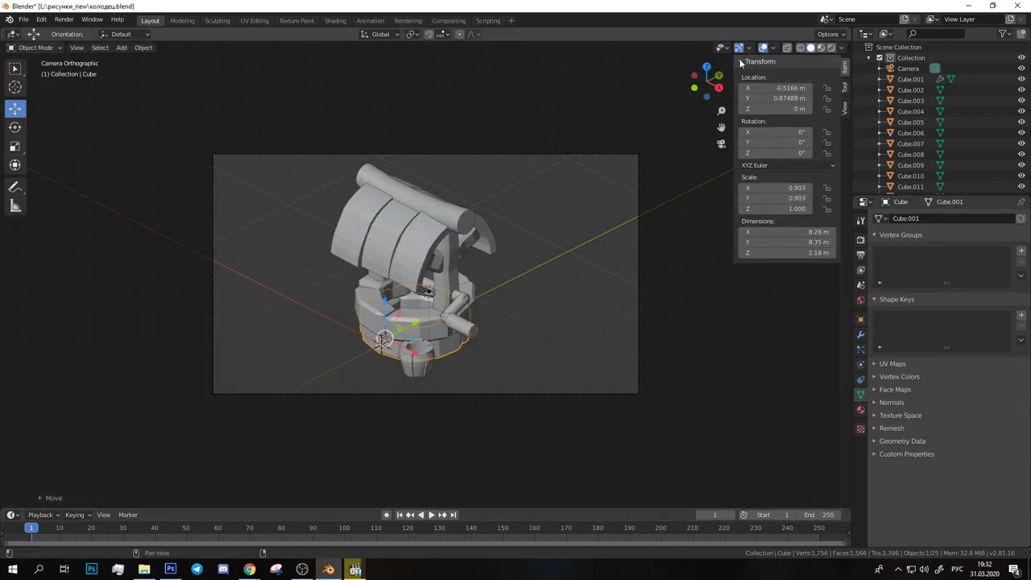
Step: Scale the top log down slightly, lower it onto the roof, and set the render engine to Cycles
click(740, 62)
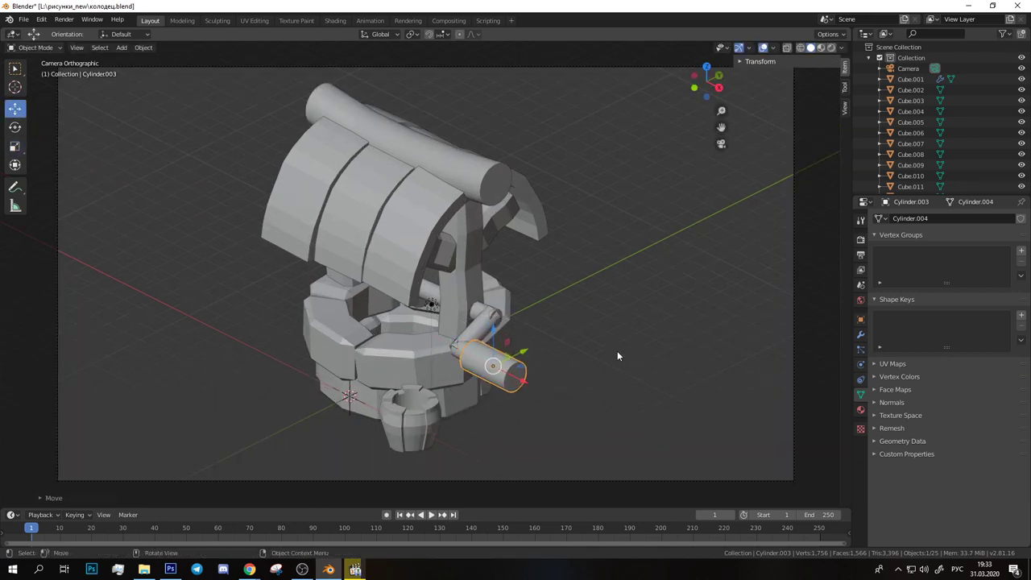
click(411, 109)
key(s)
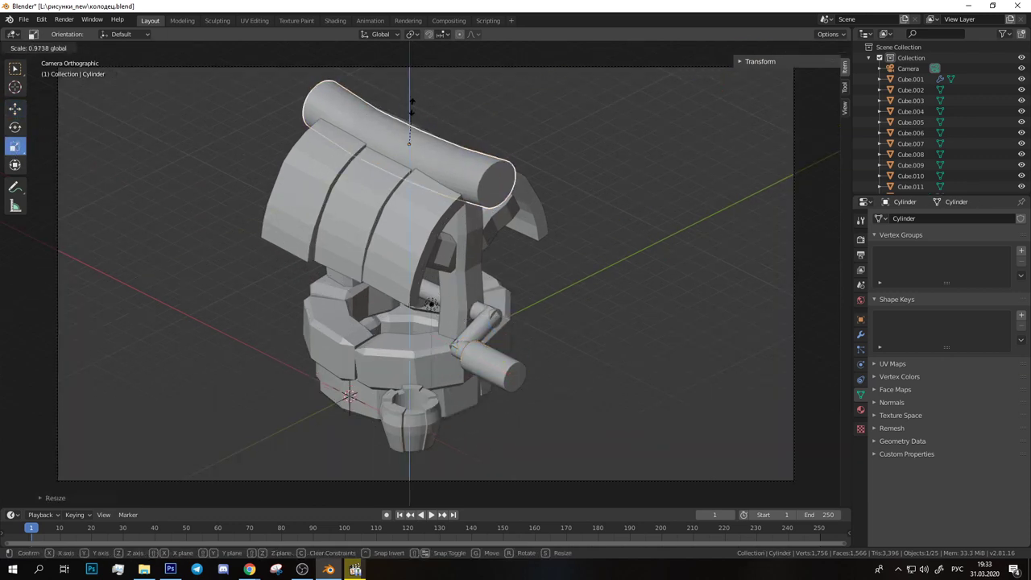
drag(407, 107, 408, 106)
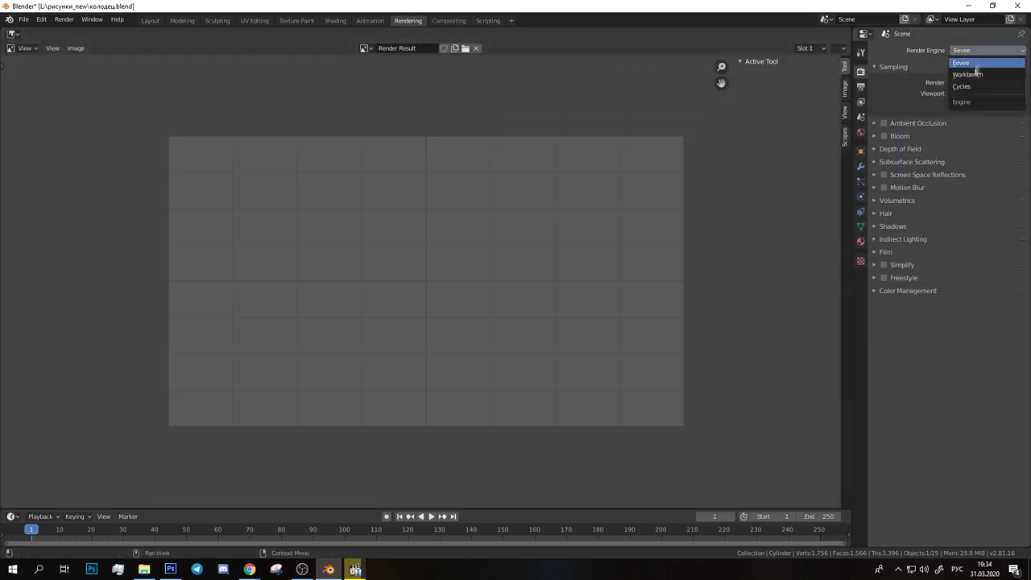
click(970, 86)
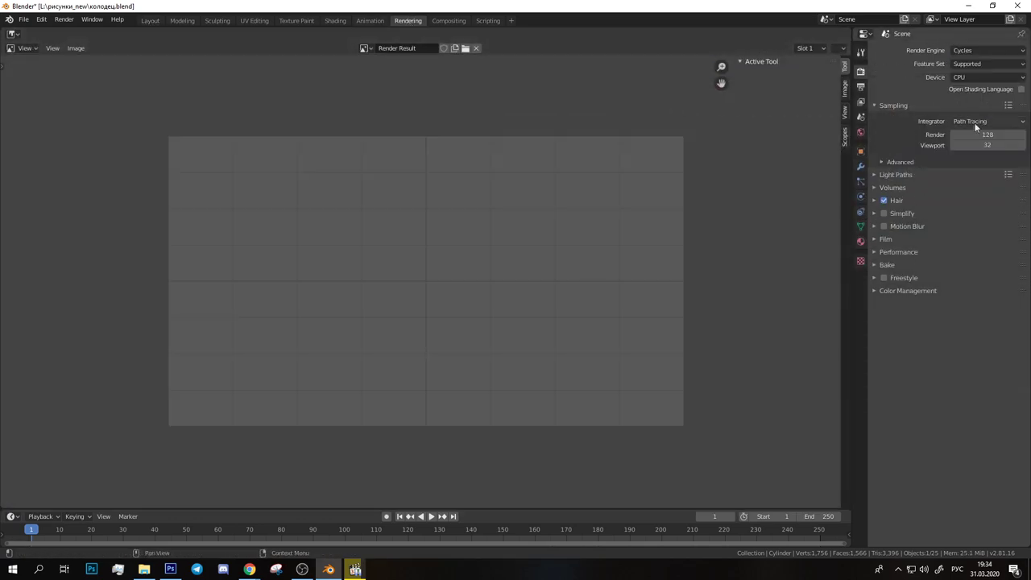
Step: Return to the Layout workspace and open the output size settings for a square frame
click(150, 20)
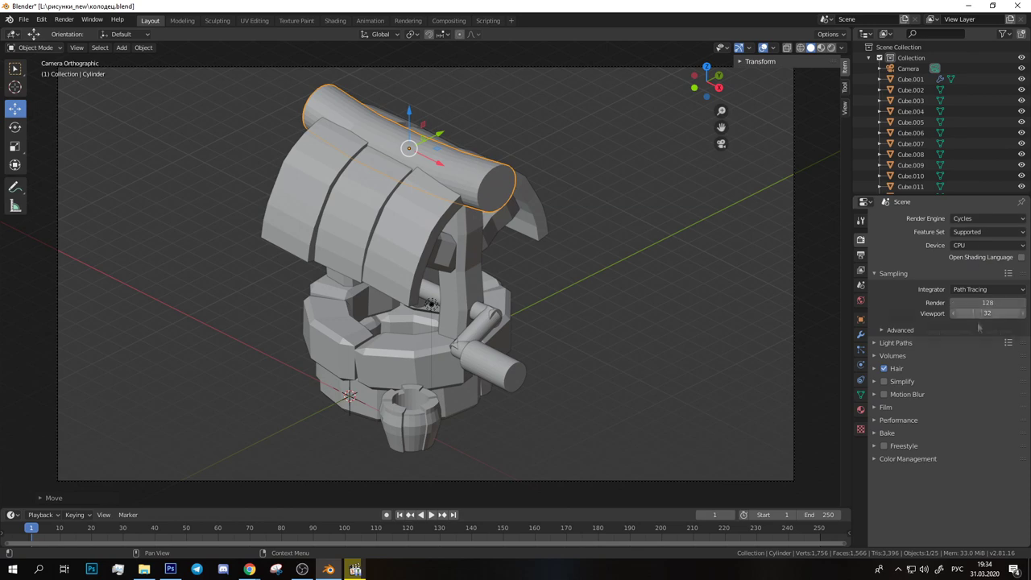
click(860, 258)
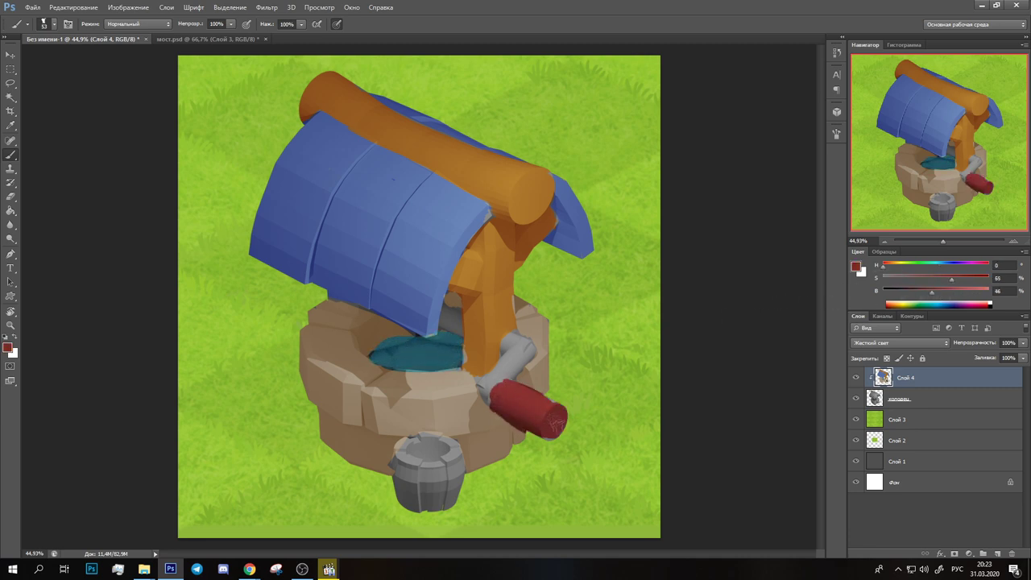
Step: Refill the roof with a more saturated blue, undoing the trial stone fills
click(11, 210)
click(421, 276)
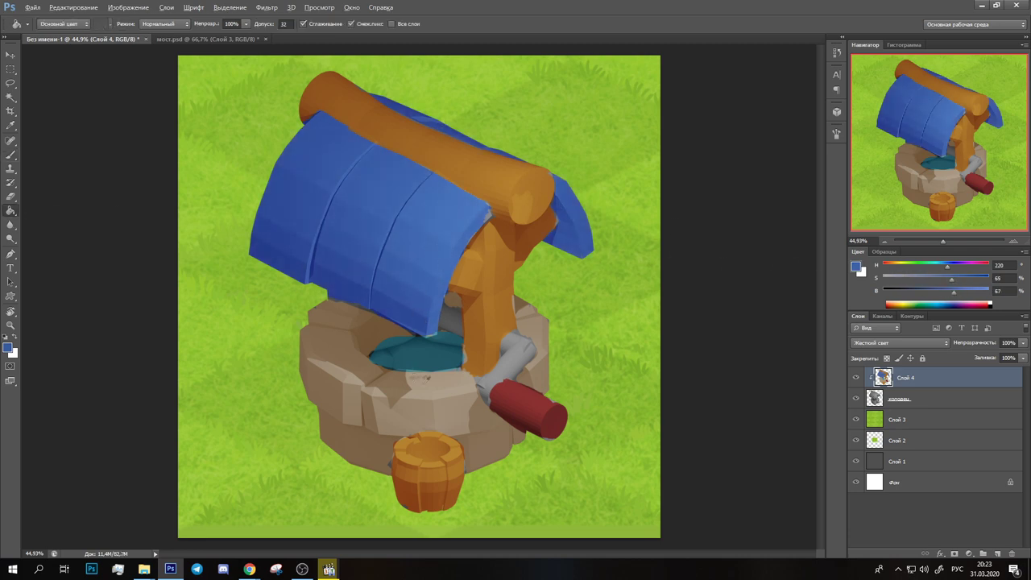
click(427, 407)
click(531, 347)
click(444, 395)
key(ctrl+z)
click(528, 340)
key(ctrl+z)
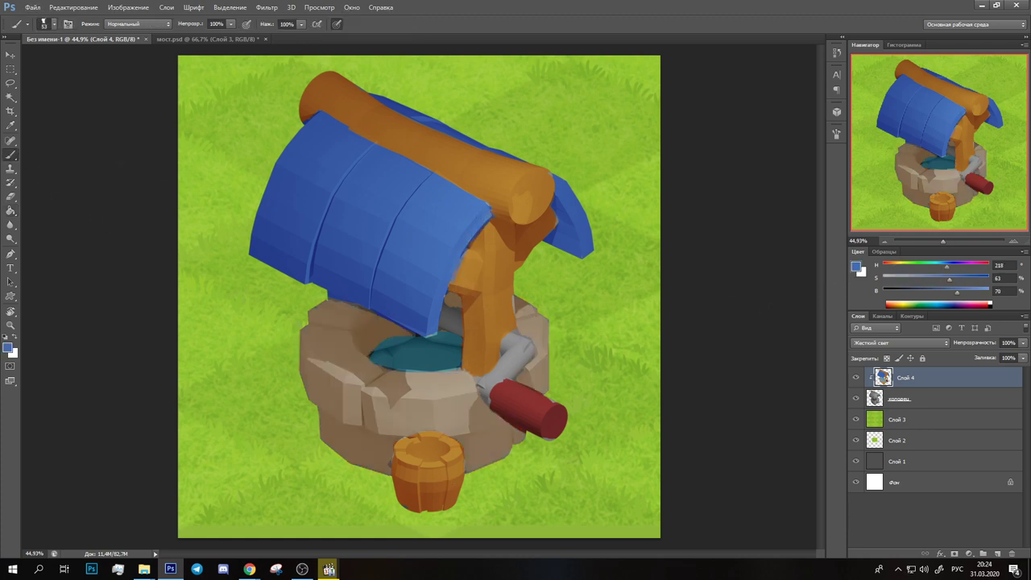
Step: Paint the grey crank and the inside of the well opening teal
alt+click(348, 304)
alt+click(415, 354)
mouse_move(483, 385)
mouse_down()
mouse_move(509, 351)
mouse_move(527, 348)
mouse_move(503, 362)
mouse_up()
mouse_move(443, 331)
mouse_down()
mouse_move(459, 316)
mouse_move(444, 331)
mouse_up()
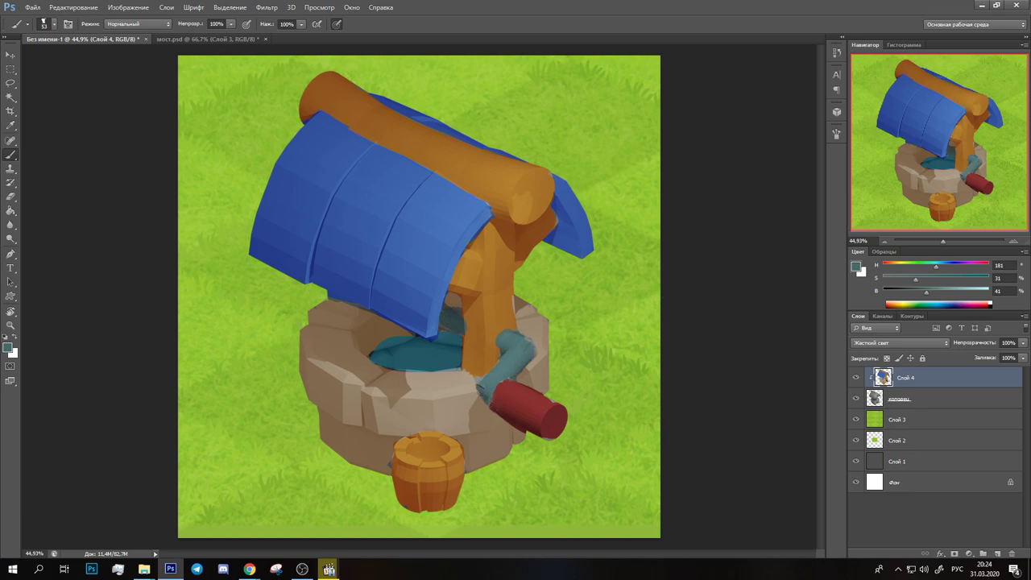
Step: Paint olive moss on the lower stones and across the roof's top-left and centre
alt+click(330, 475)
key(ctrl+minus)
mouse_move(355, 393)
mouse_down()
mouse_move(376, 420)
mouse_move(367, 414)
mouse_up()
mouse_move(455, 406)
mouse_down()
mouse_move(478, 426)
mouse_move(495, 415)
mouse_up()
scroll(483, 407, up, 1)
drag(316, 165, 372, 164)
drag(475, 219, 403, 177)
Step: Add a clipped Overlay shading layer and choose a large soft brush
click(997, 553)
click(899, 341)
click(894, 197)
click(48, 24)
click(153, 349)
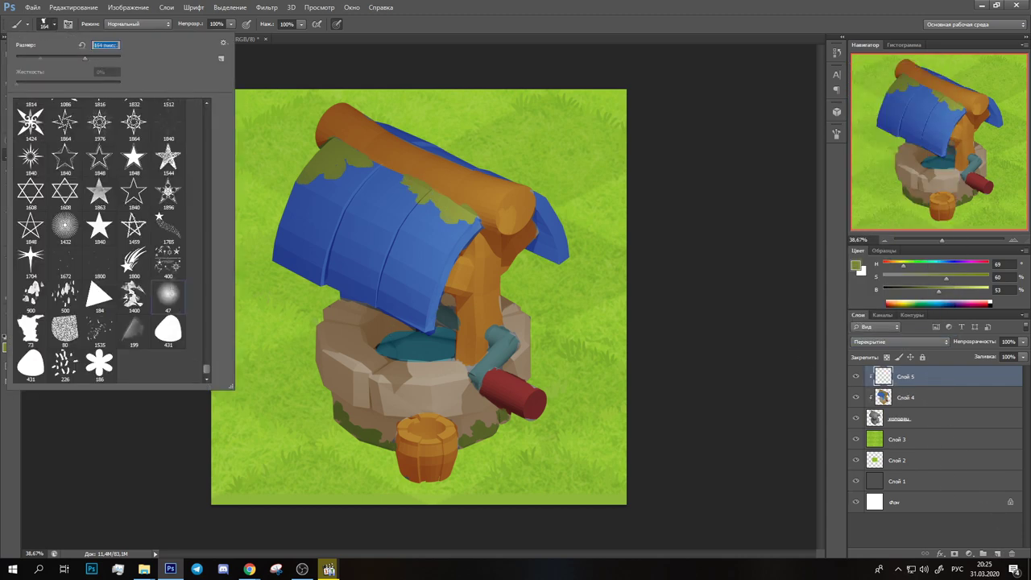
Step: Shade the orange post darker with a dark navy tone
alt+click(509, 211)
alt+click(378, 475)
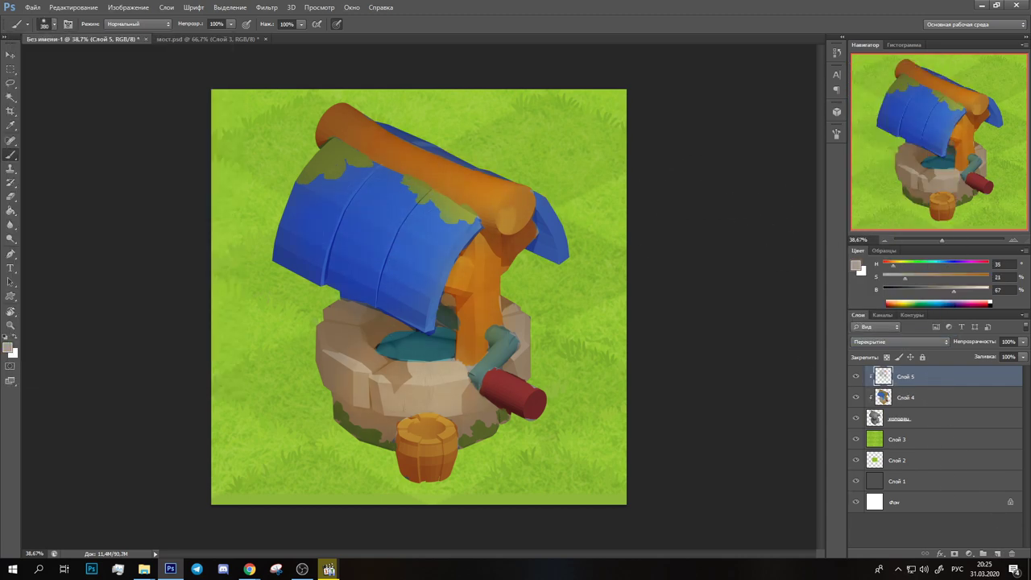
click(955, 306)
drag(475, 233, 451, 322)
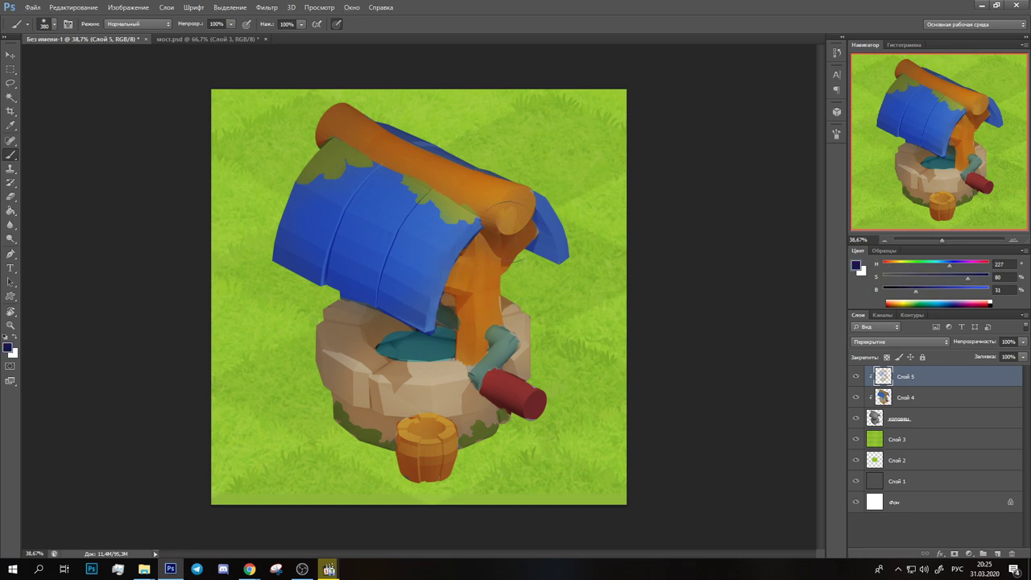
Step: On another clipped layer, tint the stones purple and add soft light on the post
click(996, 554)
click(970, 303)
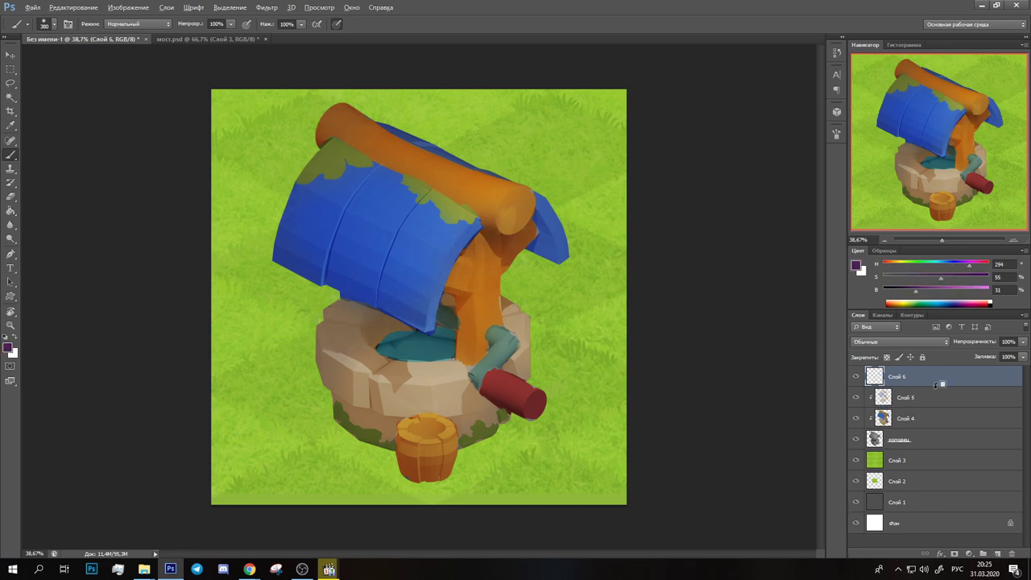
drag(338, 322, 387, 351)
drag(495, 242, 520, 245)
drag(957, 291, 931, 291)
drag(941, 240, 947, 240)
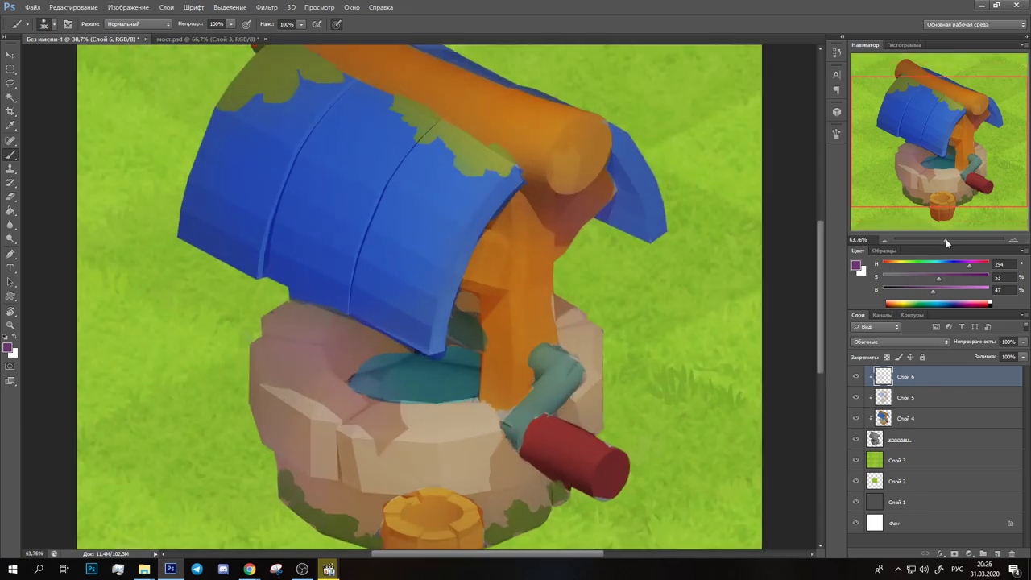
Step: On the base colour layer, sample from current and below layers and pick a small hard brush
click(905, 418)
click(10, 124)
click(226, 24)
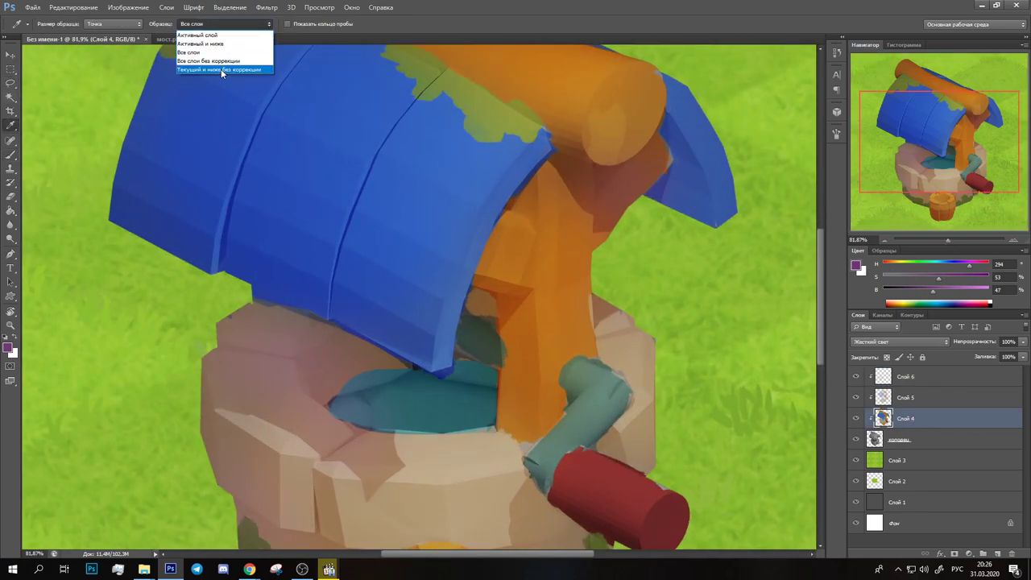
click(224, 70)
click(342, 122)
key(b)
click(44, 24)
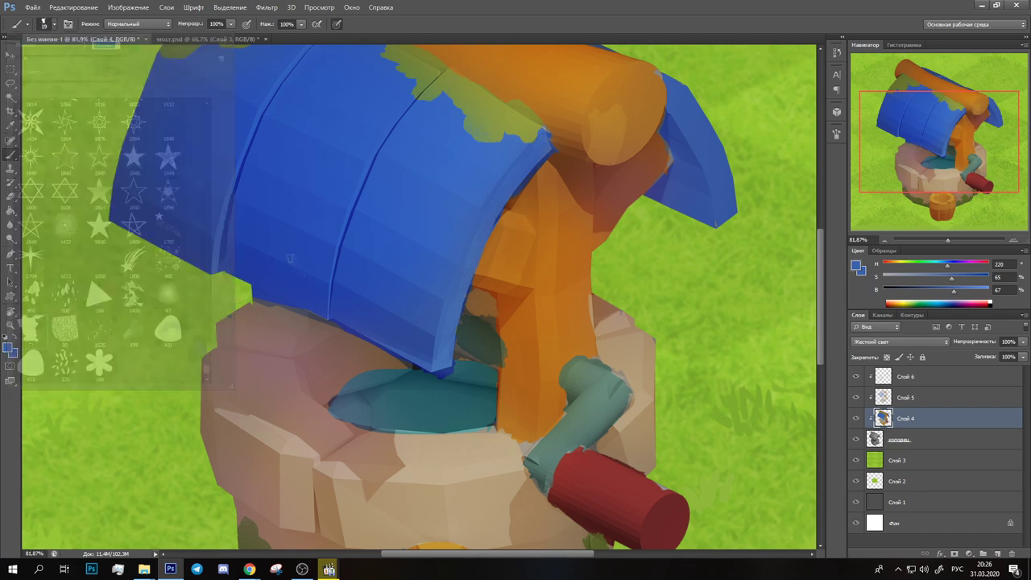
double_click(134, 186)
alt+click(294, 308)
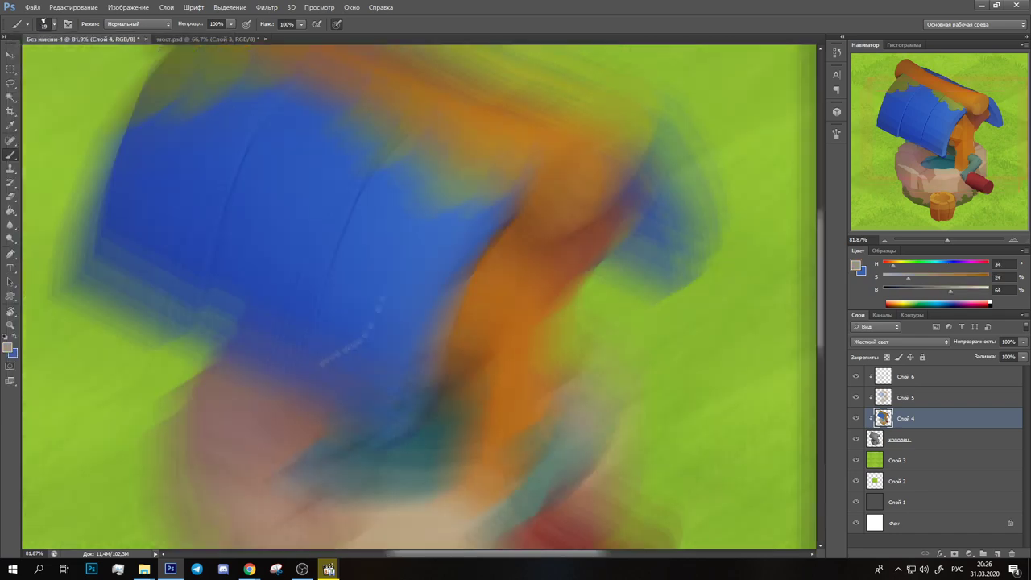
Step: Widen the crank pipe ends with the crank's teal
drag(386, 352, 249, 449)
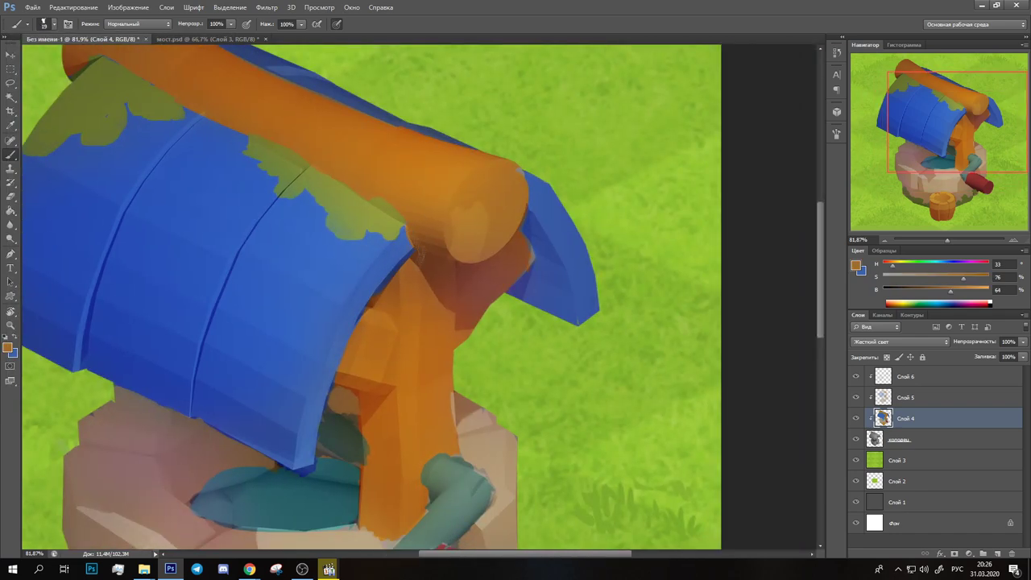
mouse_move(182, 236)
mouse_down()
mouse_move(230, 357)
mouse_move(142, 140)
mouse_up()
alt+click(435, 322)
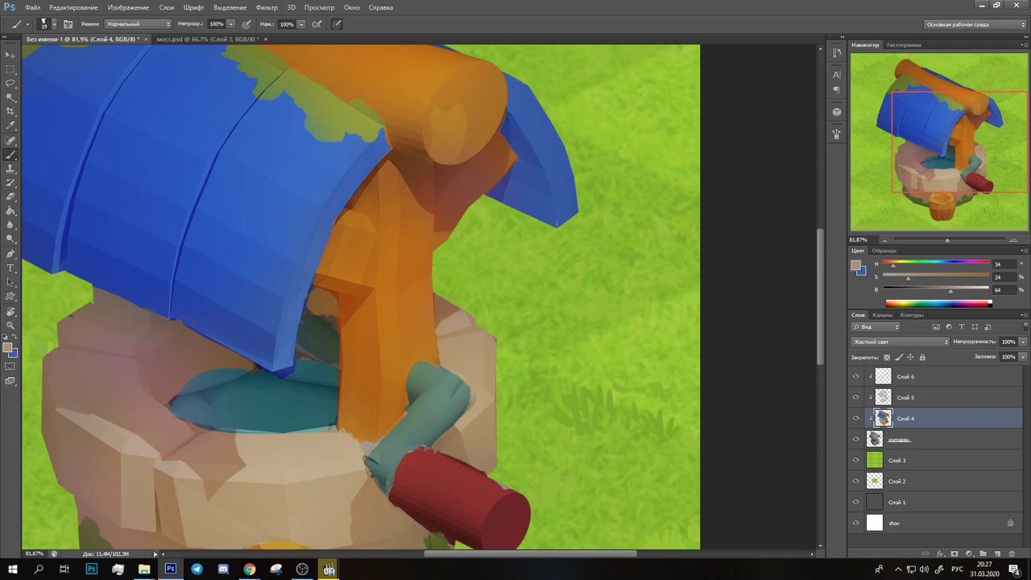
drag(455, 366, 487, 246)
alt+click(471, 348)
alt+click(453, 402)
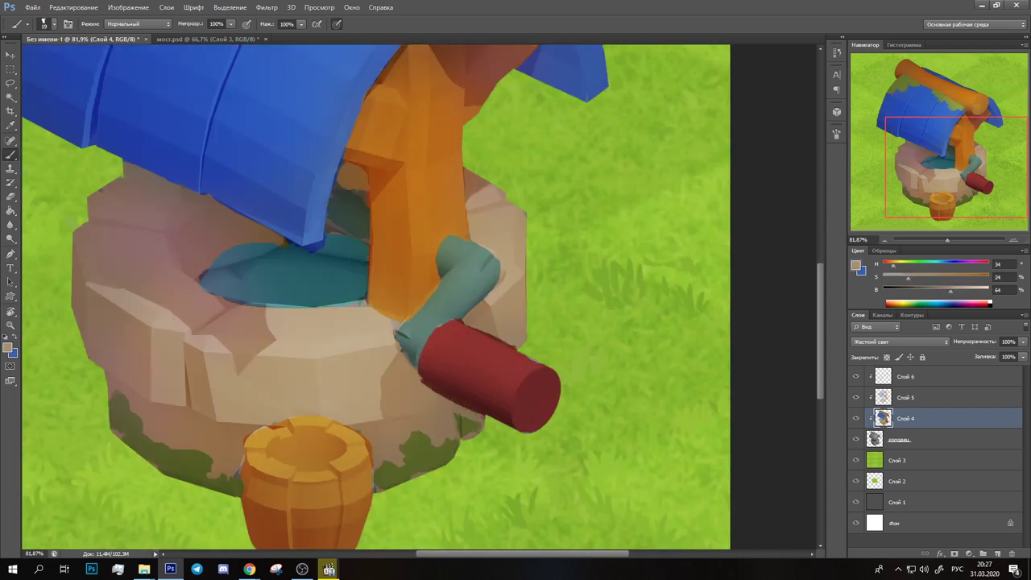
alt+click(417, 308)
drag(403, 354, 494, 262)
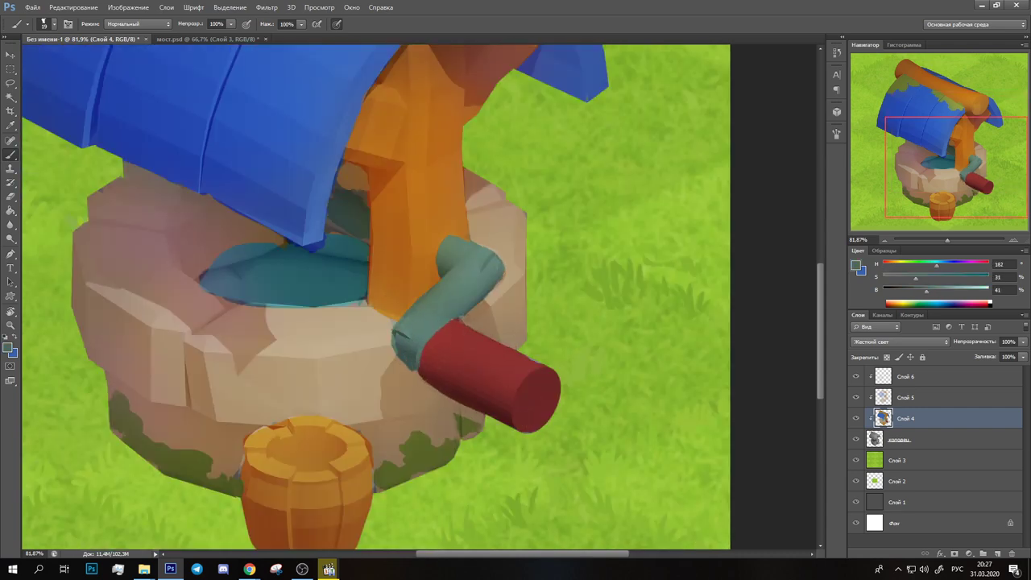
Step: Repaint the lower rim of the opening and touch up its edges in beige
alt+click(355, 329)
drag(233, 304, 395, 315)
alt+click(248, 439)
alt+click(284, 414)
scroll(284, 414, down, 2)
scroll(283, 414, up, 3)
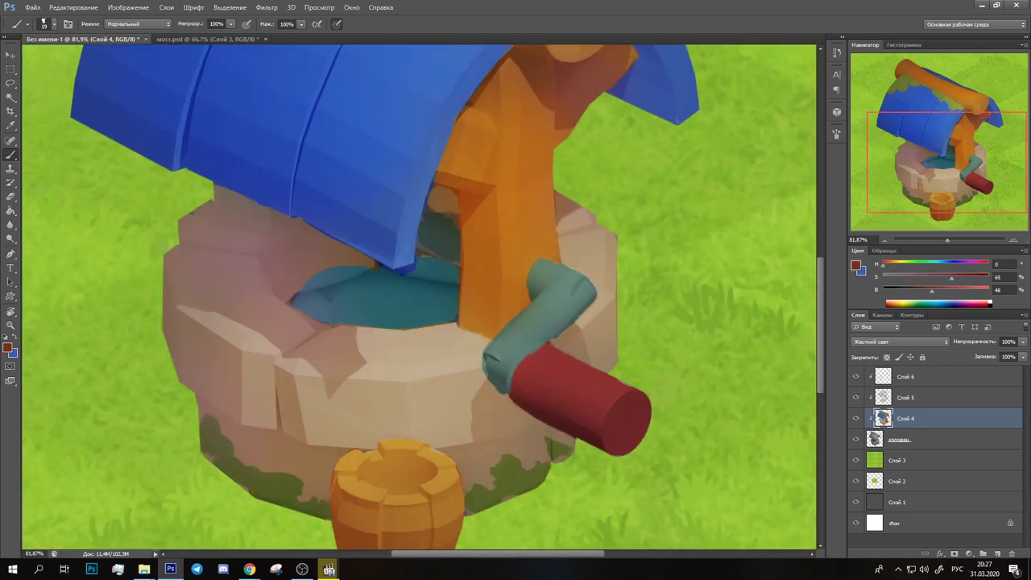
Step: Touch up the roof edge in blue and run teal along its lower edge
alt+click(398, 334)
drag(412, 264, 427, 300)
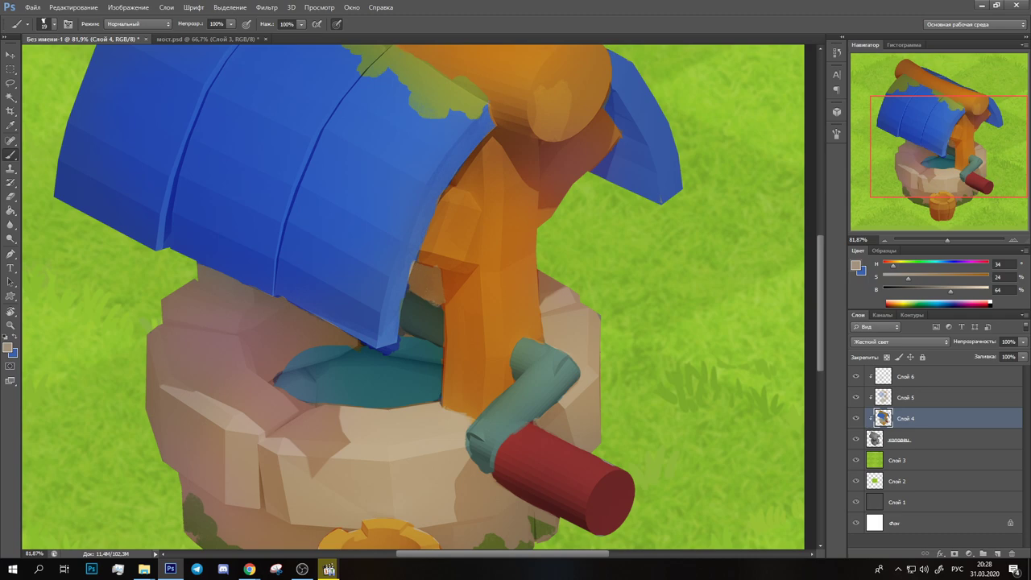
alt+click(415, 359)
drag(395, 348, 274, 375)
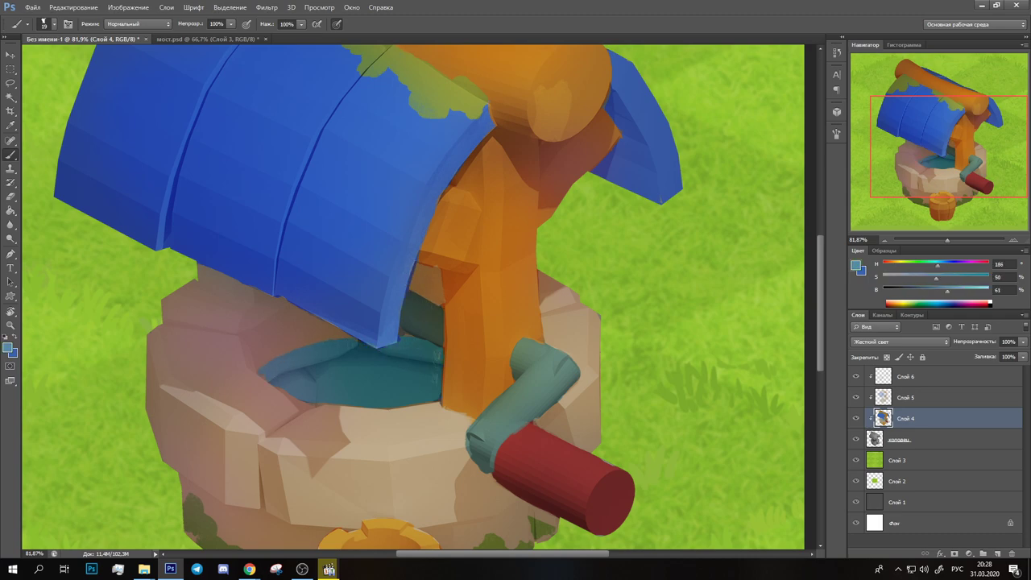
scroll(330, 345, down, 3)
scroll(330, 345, up, 1)
Step: Give the log end a flat beige face with a dark brown right rim
alt+click(522, 266)
drag(531, 242, 525, 278)
alt+click(531, 266)
drag(524, 241, 531, 281)
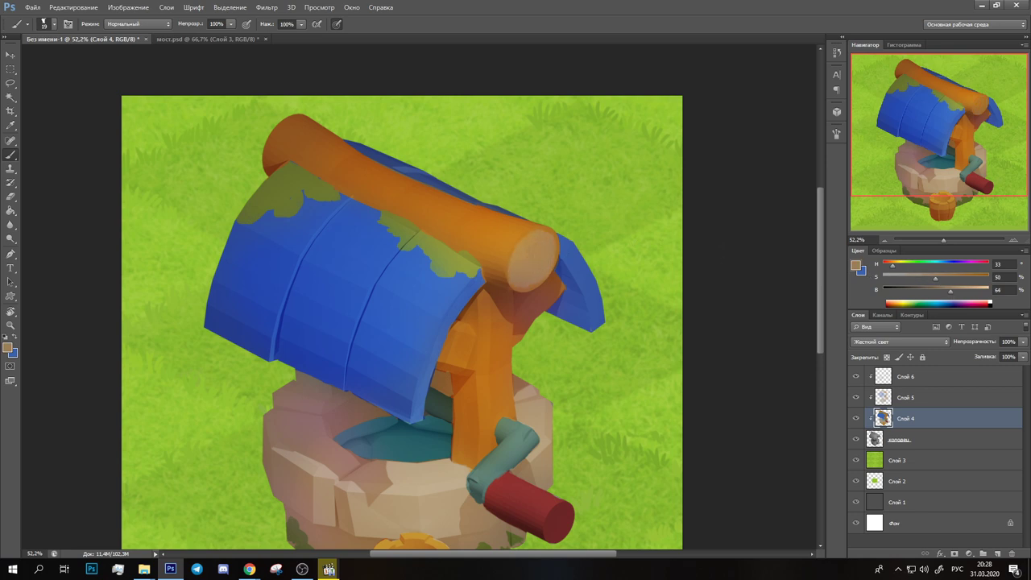
alt+click(556, 269)
drag(552, 243, 540, 283)
drag(536, 229, 531, 295)
alt+click(538, 233)
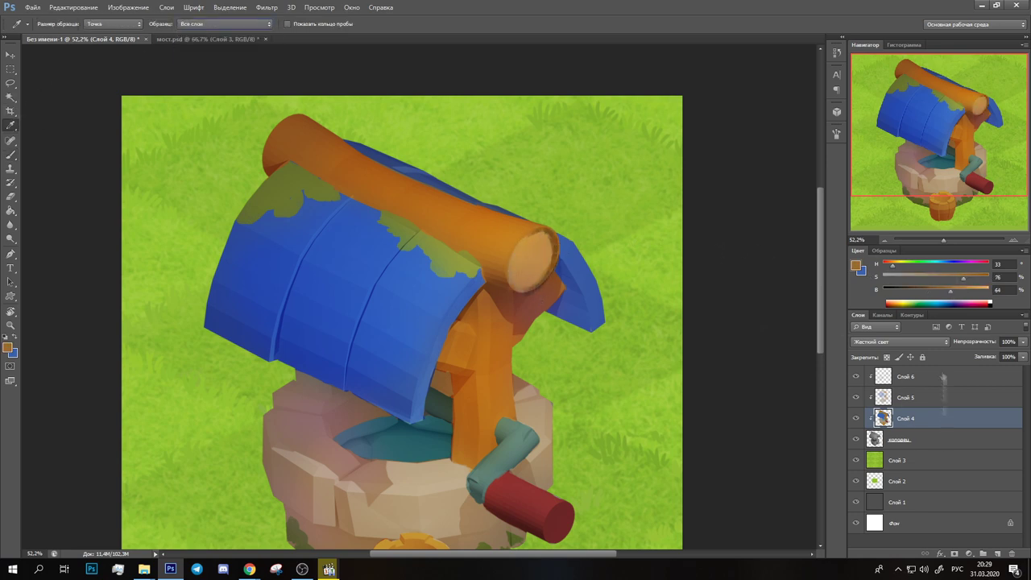
Step: On a new top layer, paint a spiral on the log end using sampled orange
key(ctrl+shift+alt+n)
key(b)
click(53, 24)
click(53, 24)
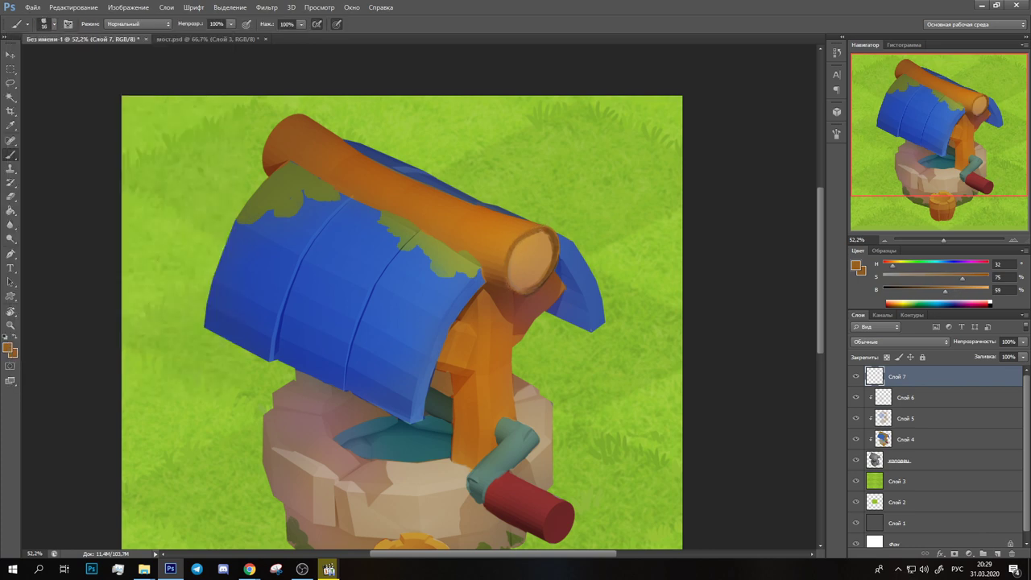
alt+click(532, 229)
alt+click(550, 233)
alt+click(543, 245)
mouse_move(531, 261)
mouse_down()
mouse_move(540, 266)
mouse_move(520, 225)
mouse_up()
drag(521, 225, 507, 264)
Step: Draw dark blue lines along the roof seams and its lower right edge by the post
drag(403, 322, 384, 290)
alt+click(322, 306)
drag(256, 292, 239, 367)
drag(314, 205, 268, 269)
drag(367, 255, 319, 341)
drag(330, 304, 314, 385)
drag(398, 358, 382, 427)
mouse_move(439, 288)
mouse_down()
mouse_move(391, 370)
mouse_move(411, 346)
mouse_up()
Step: Darken the roof's right curved edge and stroke lighter blue along it
alt+click(400, 348)
mouse_move(533, 274)
mouse_down()
mouse_move(544, 316)
mouse_move(531, 298)
mouse_up()
drag(541, 306, 535, 325)
alt+click(554, 313)
drag(533, 259, 561, 324)
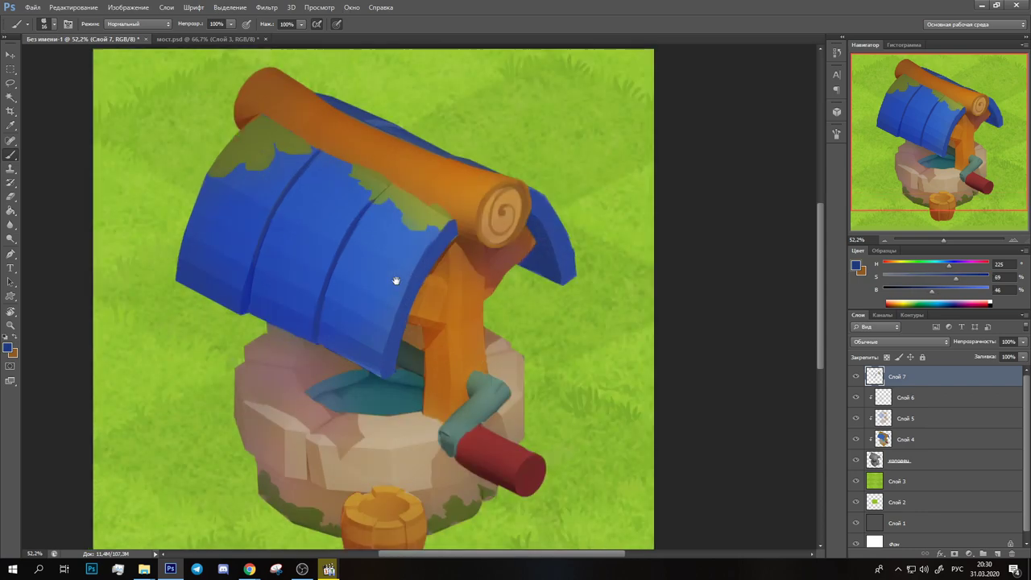
Step: Paint green moss blobs on the roof's upper-left corner
drag(541, 261, 573, 266)
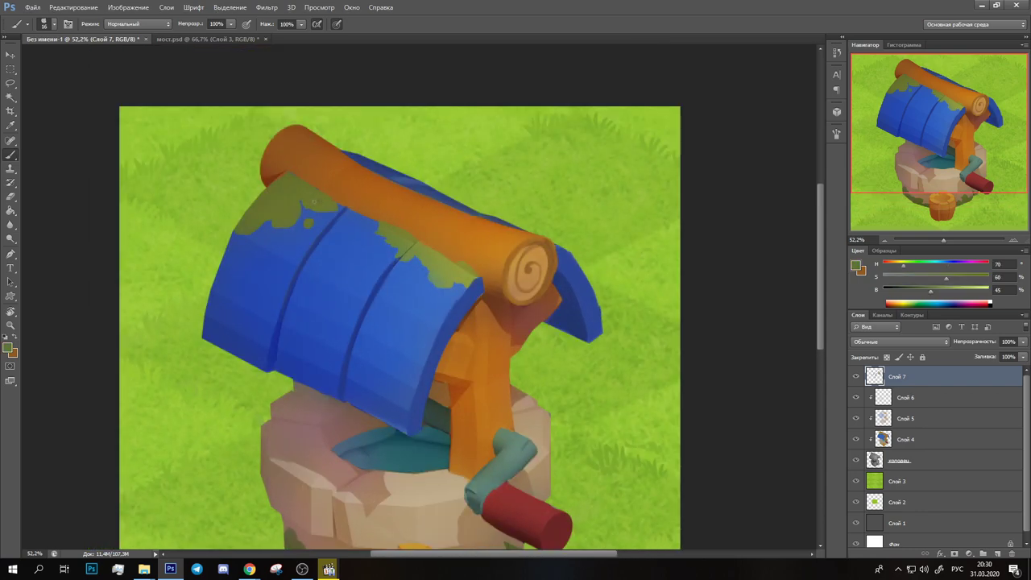
alt+click(257, 210)
alt+click(252, 211)
mouse_move(245, 213)
mouse_down()
mouse_move(282, 205)
mouse_move(269, 185)
mouse_move(318, 196)
mouse_up()
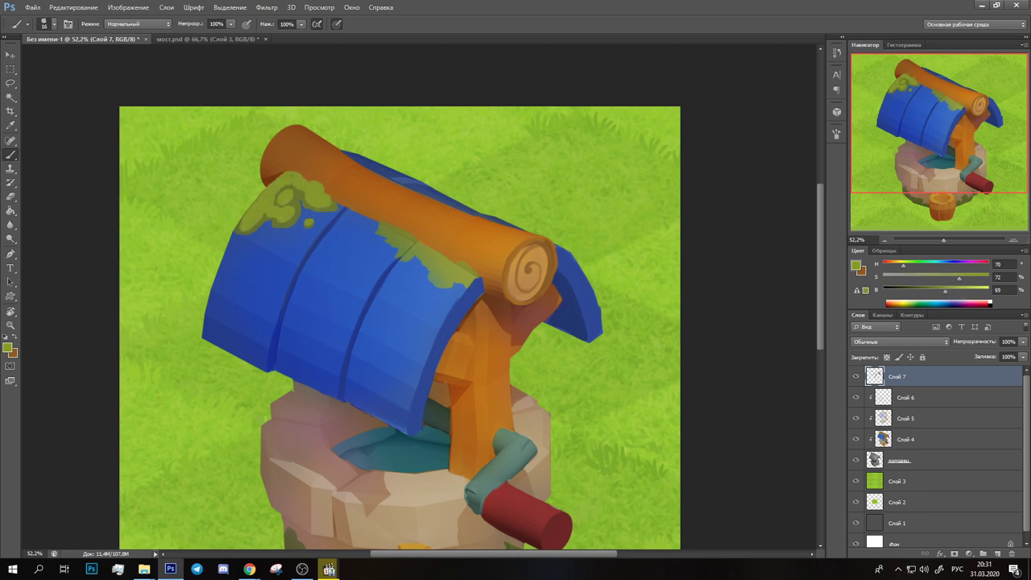
alt+click(322, 322)
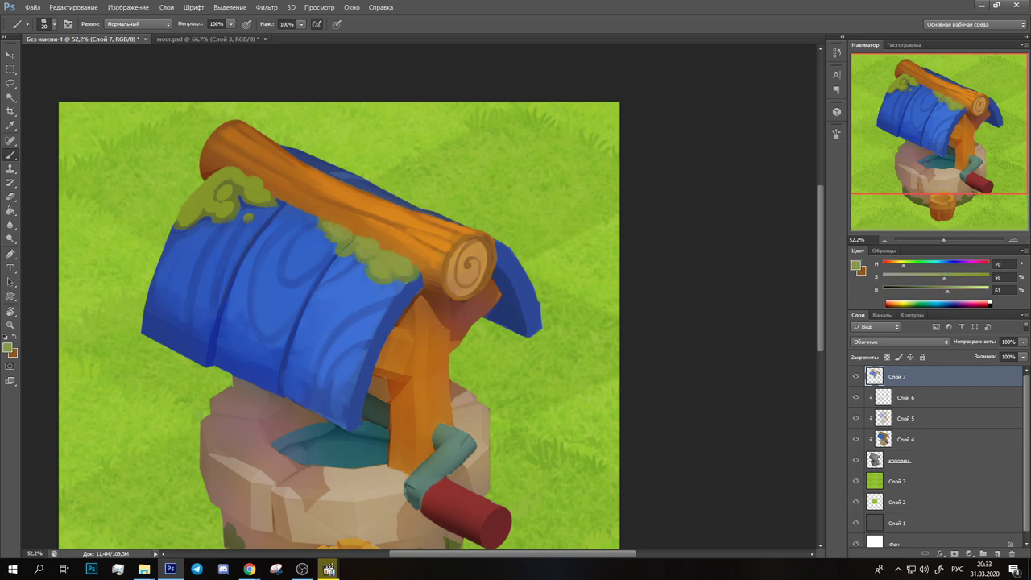
Step: Shade down the side of the wooden post with a darker orange
alt+click(326, 219)
drag(394, 304, 334, 234)
alt+click(334, 234)
alt+click(436, 222)
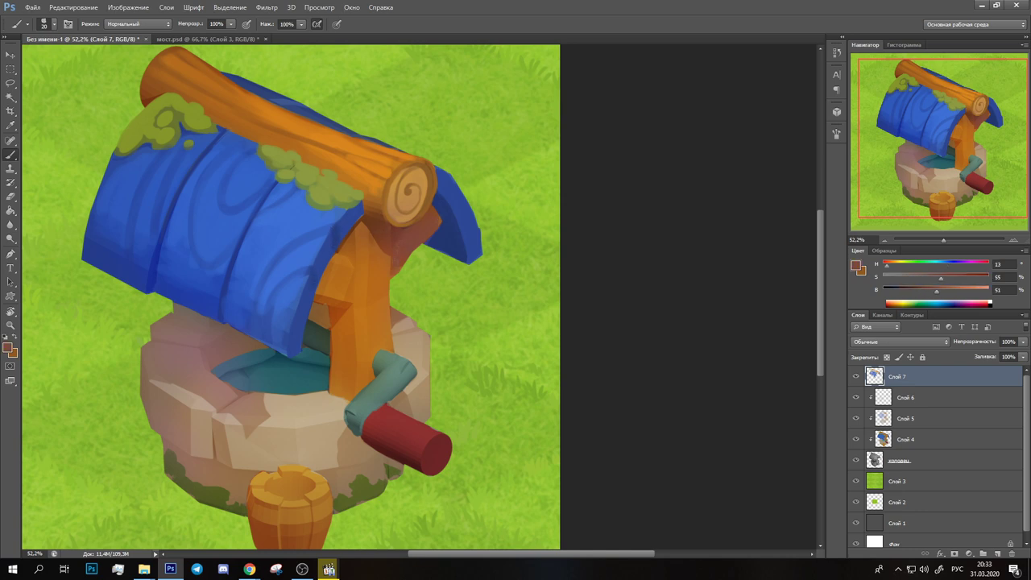
alt+click(351, 322)
drag(352, 322, 336, 385)
alt+click(354, 240)
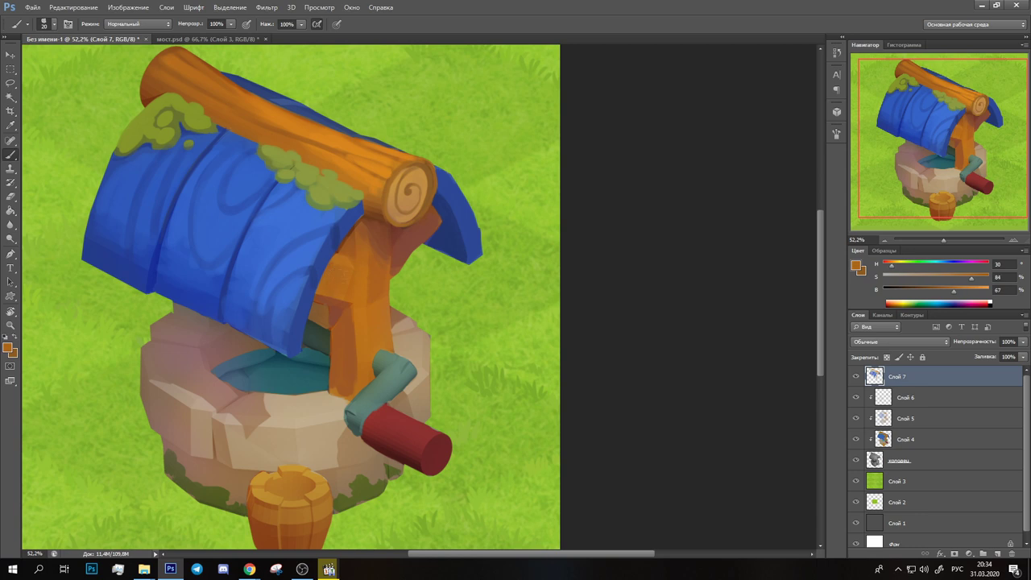
Step: Paint darker and lighter stone-tone strokes along the well's left rim
alt+click(258, 407)
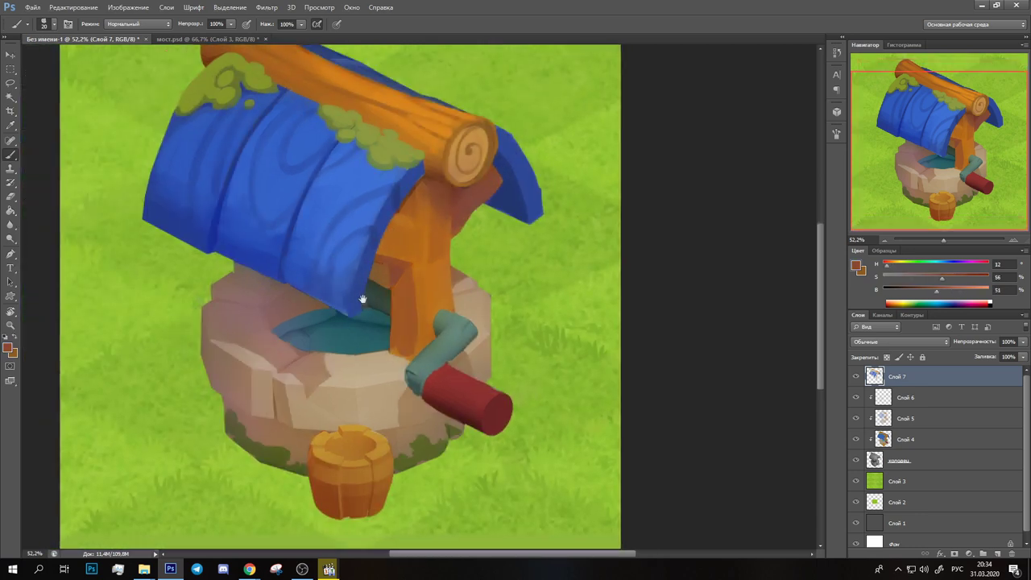
drag(257, 407, 322, 383)
alt+click(240, 351)
mouse_move(230, 351)
mouse_down()
mouse_move(253, 364)
mouse_move(298, 354)
mouse_up()
alt+click(282, 364)
alt+click(250, 346)
mouse_move(233, 344)
mouse_down()
mouse_move(219, 319)
mouse_move(254, 314)
mouse_move(265, 282)
mouse_up()
drag(466, 285, 460, 231)
Step: Highlight the front stone rim of the well with light beige strokes
alt+click(270, 346)
alt+click(473, 268)
alt+click(351, 317)
drag(360, 330, 292, 331)
drag(356, 310, 386, 317)
Step: Paint light teal highlights and dark teal shading on the crank handle
alt+click(386, 311)
alt+click(451, 278)
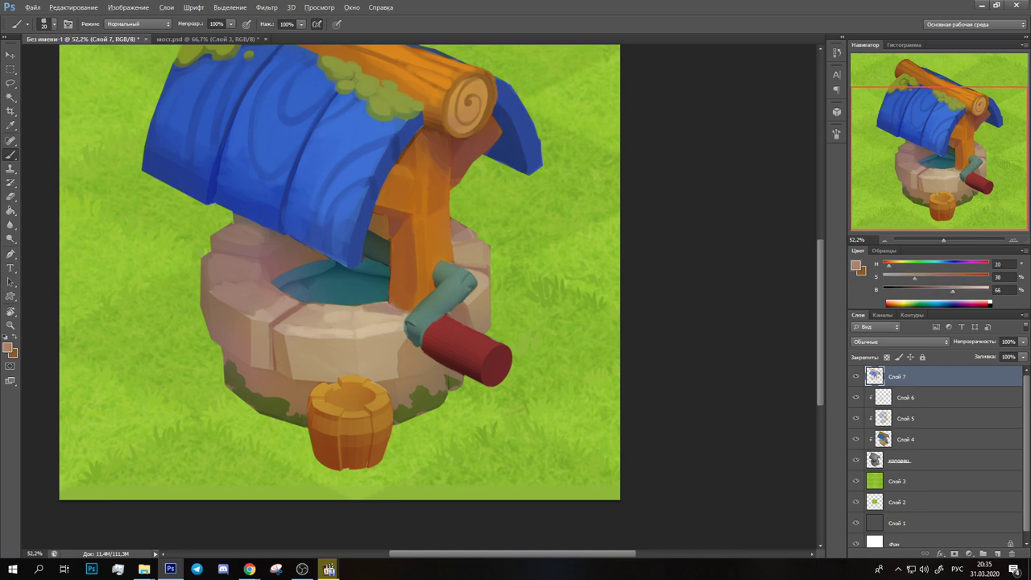
drag(447, 288, 455, 275)
alt+click(451, 290)
drag(410, 322, 415, 342)
Step: Shade the red cylinder and add a grey-teal dot on its end cap
alt+click(463, 358)
mouse_move(450, 374)
mouse_down()
mouse_move(479, 380)
mouse_move(499, 368)
mouse_up()
alt+click(431, 310)
click(499, 366)
alt+click(445, 326)
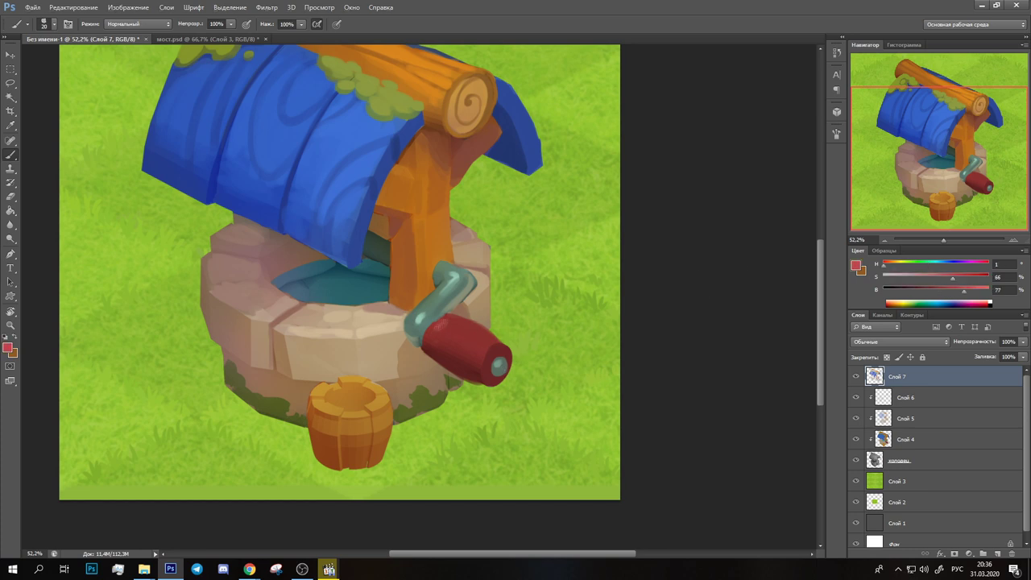
Step: Try a grey-green bucket handle arc twice, undoing both attempts
alt+click(386, 415)
drag(310, 407, 377, 405)
key(ctrl+z)
drag(312, 391, 385, 391)
key(ctrl+z)
alt+click(312, 409)
Step: Paint lighter blue-teal water strokes in the well
alt+click(354, 391)
drag(274, 278, 378, 262)
mouse_move(306, 290)
mouse_down()
mouse_move(371, 282)
mouse_move(351, 298)
mouse_up()
alt+click(331, 292)
alt+click(368, 286)
Step: Paint darker swirling ripples across the well water
drag(309, 272, 375, 290)
drag(277, 282, 302, 267)
alt+click(346, 291)
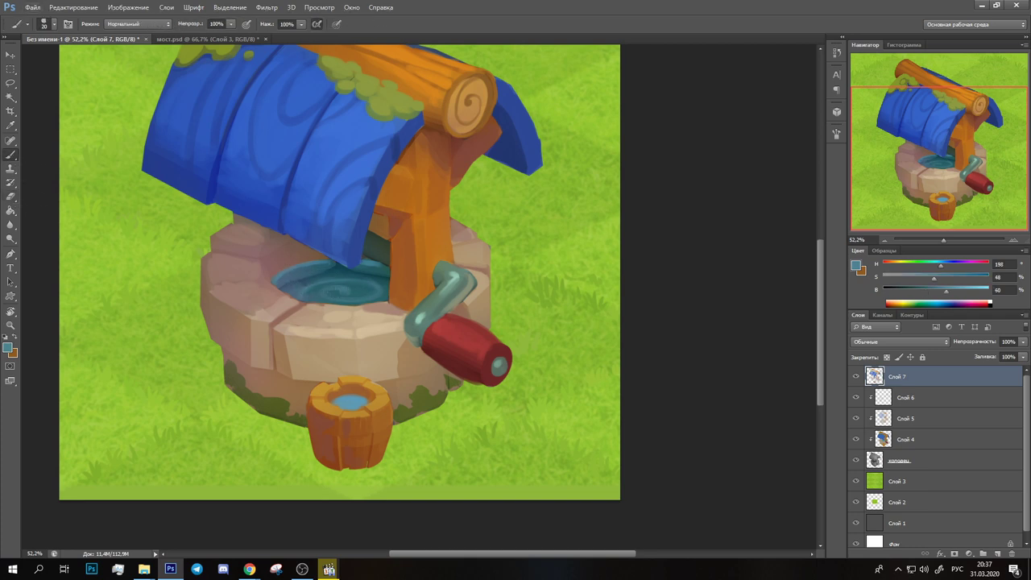
alt+click(297, 287)
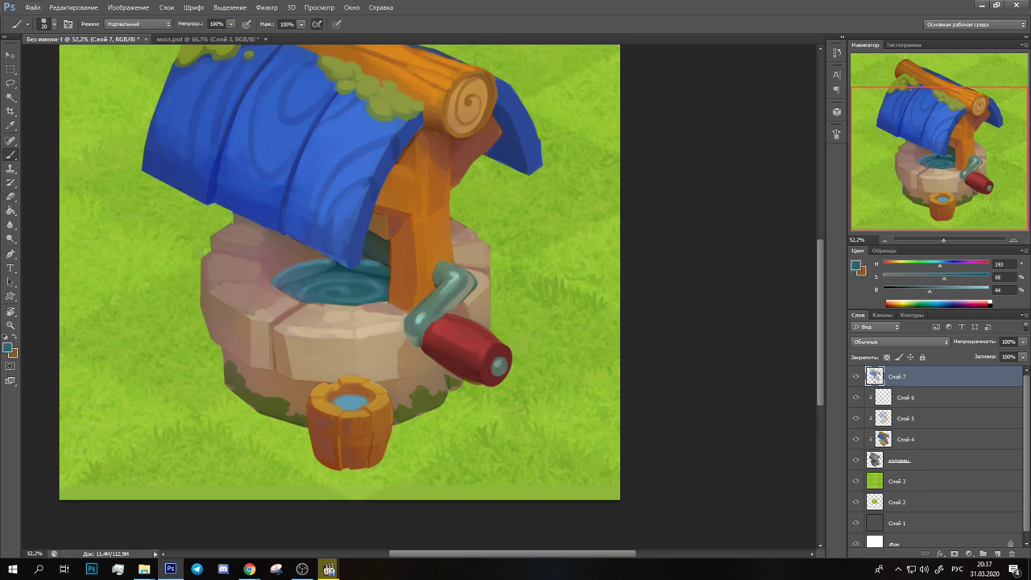
Step: Darken the well's left stones with a warmer stone tone
alt+click(266, 266)
drag(238, 225, 269, 294)
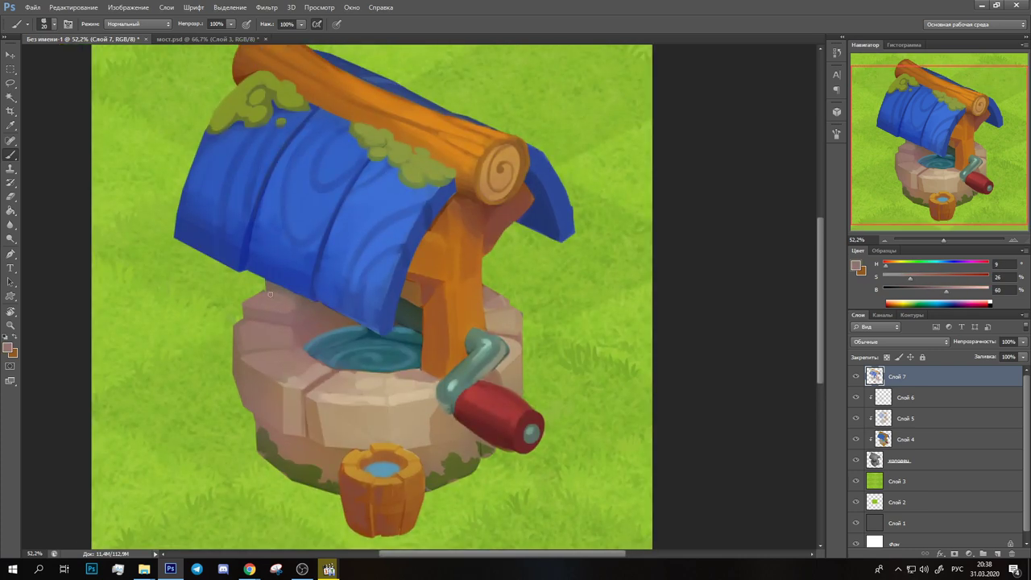
alt+click(291, 373)
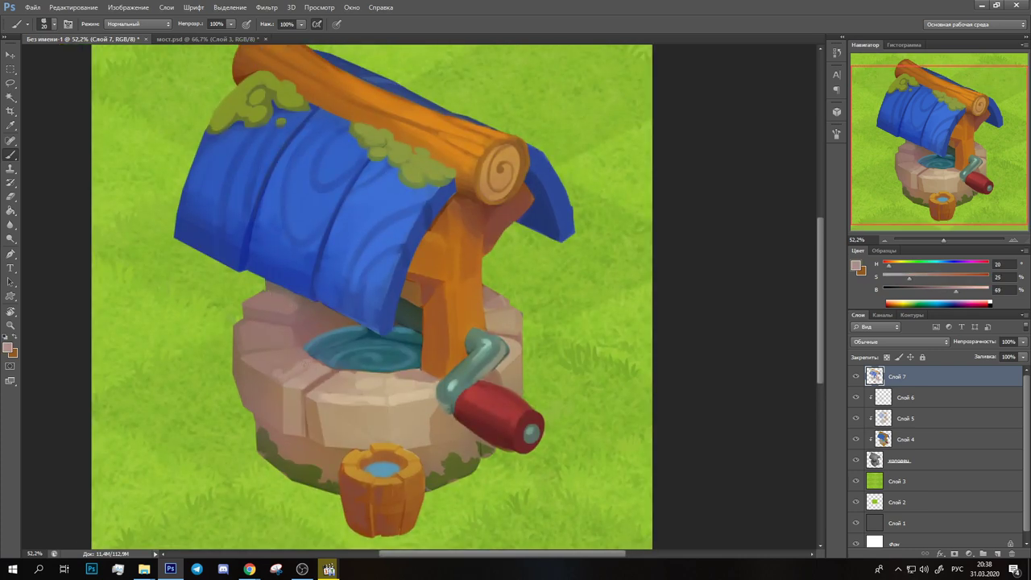
alt+click(322, 373)
drag(296, 431, 290, 389)
Step: Lower the brightness of a tan stone colour and brush it across the rim
alt+click(260, 378)
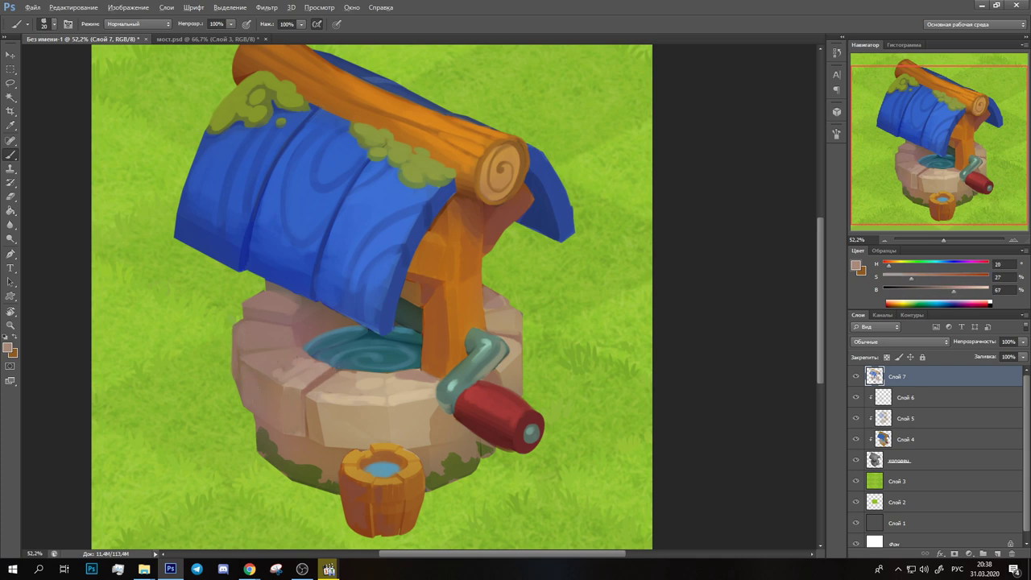
alt+click(268, 370)
click(932, 291)
alt+click(266, 374)
drag(369, 401, 251, 395)
Step: Dab light beige highlight strokes onto the well rim stones
alt+click(251, 395)
alt+click(261, 382)
click(261, 383)
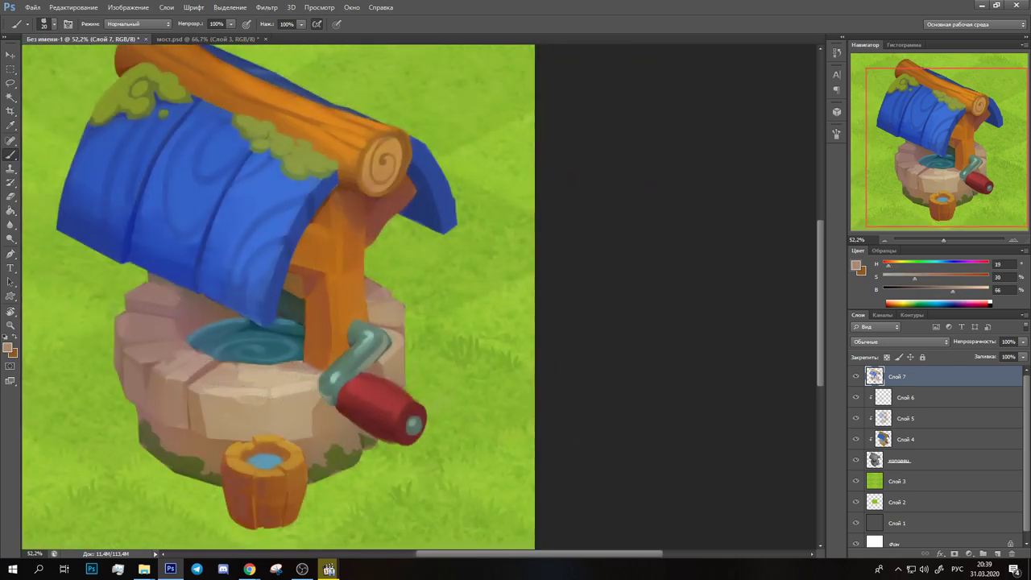
alt+click(269, 364)
drag(258, 365, 282, 365)
alt+click(219, 364)
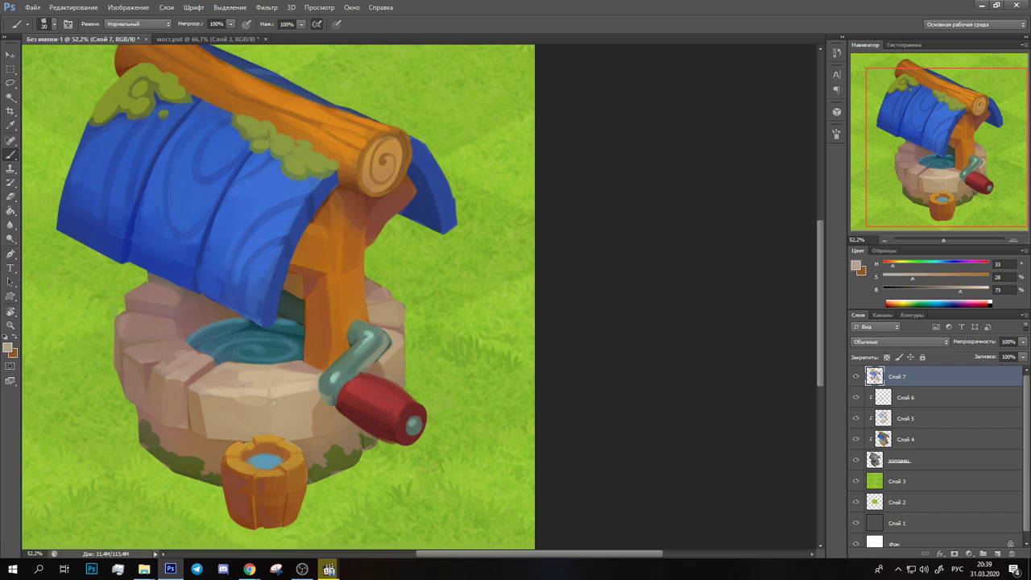
Step: Set the brush size to 10 px and paint a fine light stroke on the rim
scroll(200, 358, down, 3)
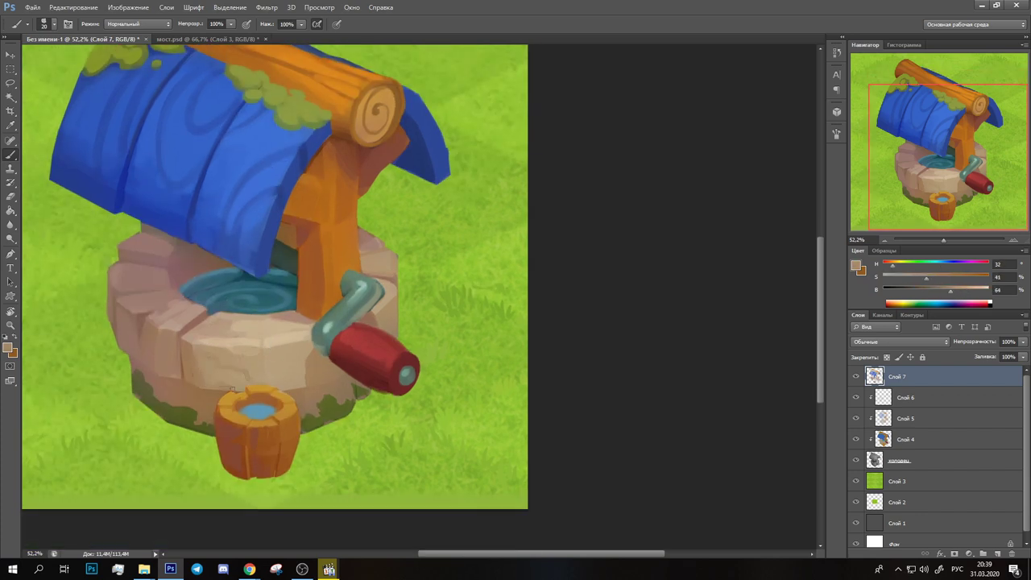
alt+click(322, 369)
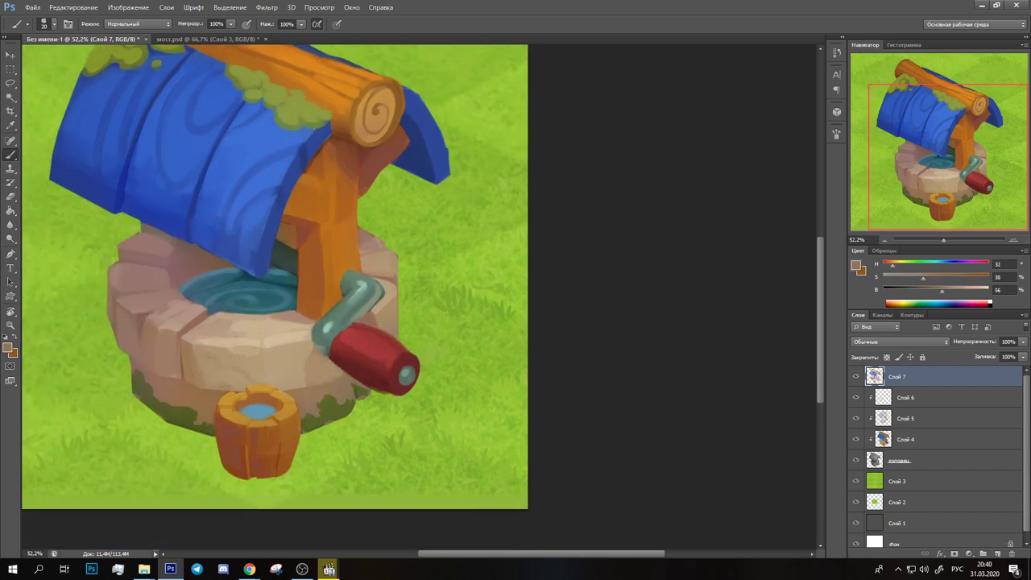
alt+click(304, 348)
click(54, 24)
drag(283, 335, 279, 361)
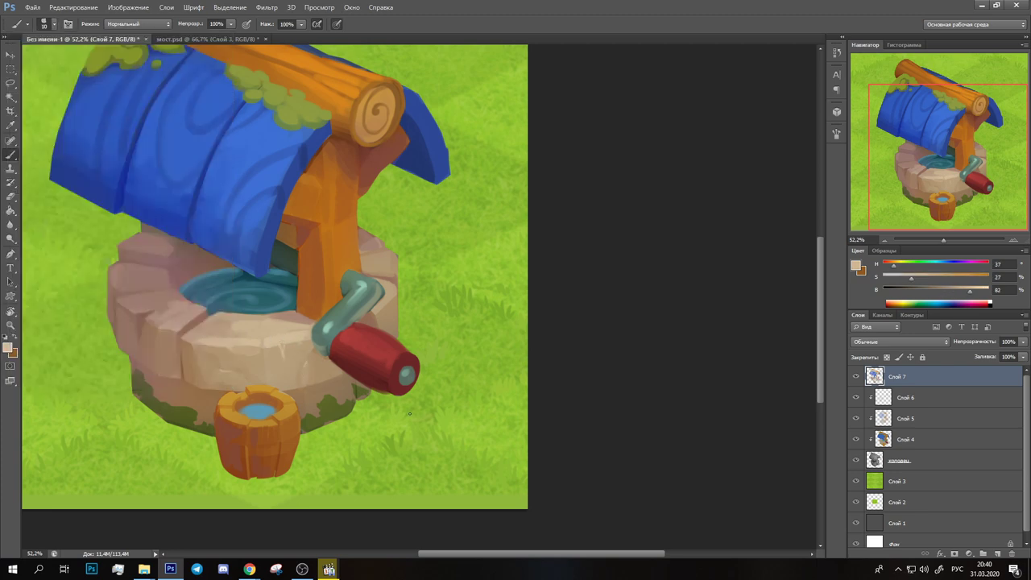
Step: Sample stone joint and rim tones, then pick a brighter water blue
alt+click(360, 394)
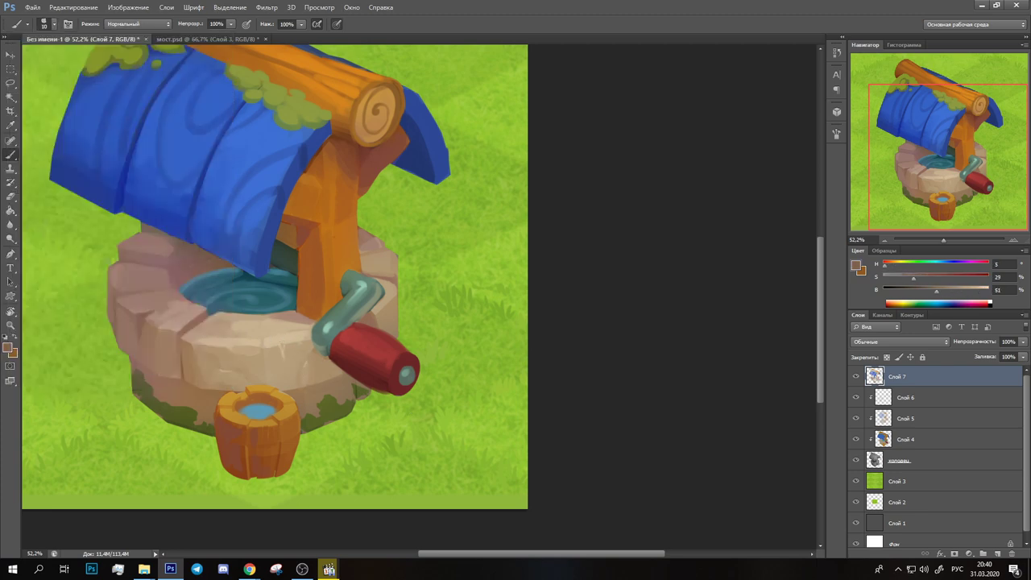
alt+click(185, 271)
alt+click(161, 314)
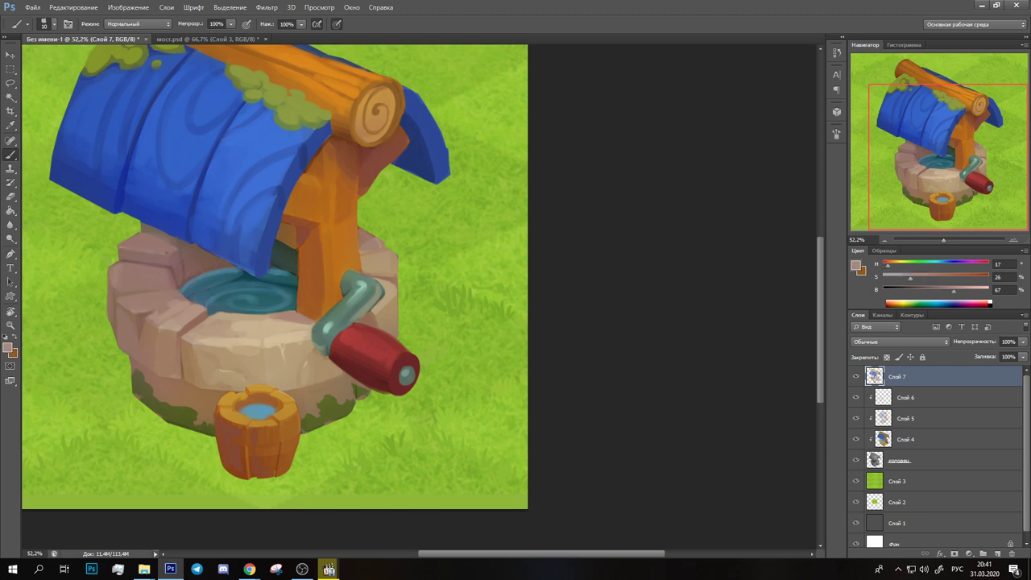
alt+click(200, 315)
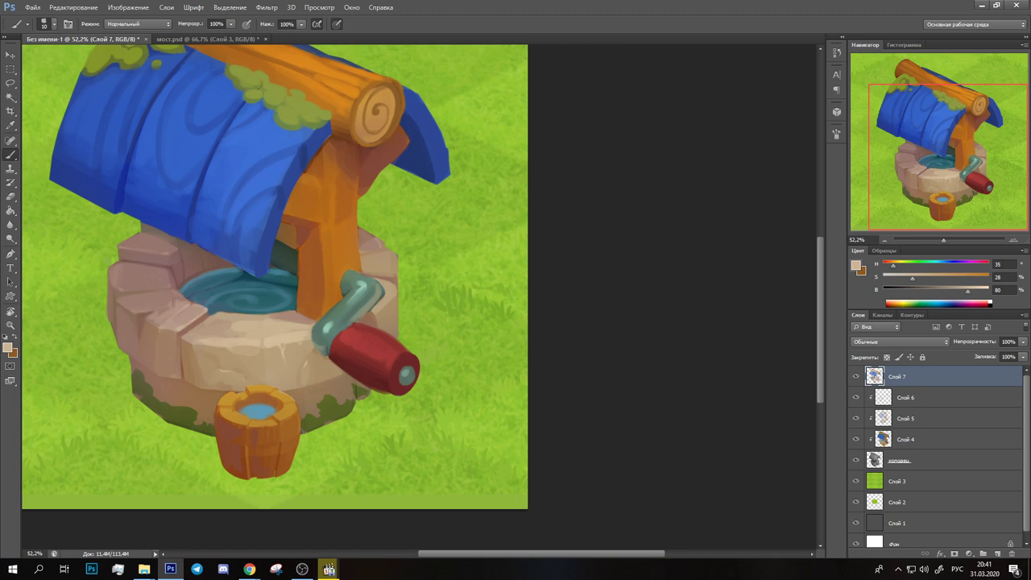
alt+click(162, 324)
alt+click(183, 300)
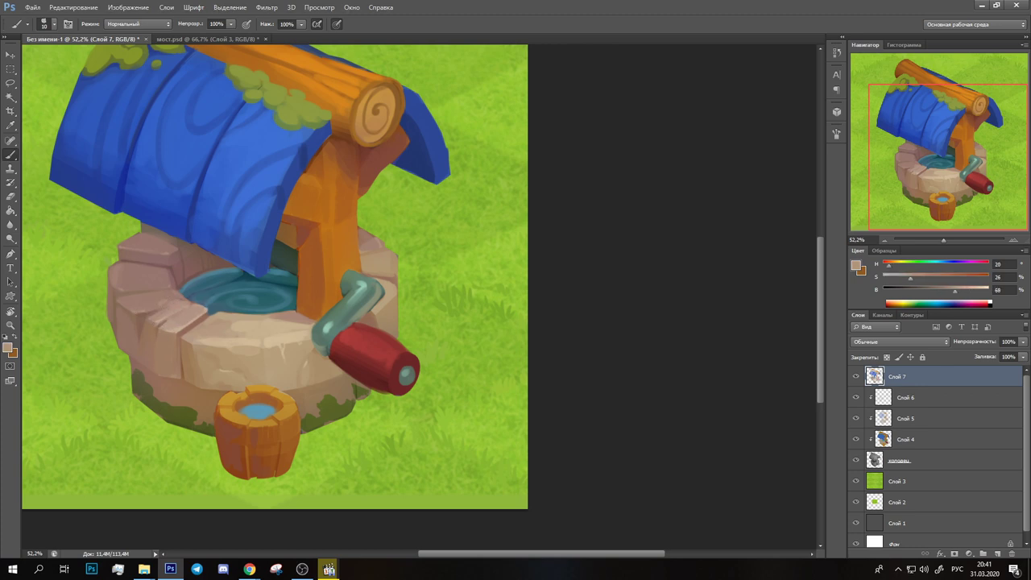
alt+click(161, 318)
drag(214, 268, 173, 249)
alt+click(173, 249)
drag(952, 289, 964, 288)
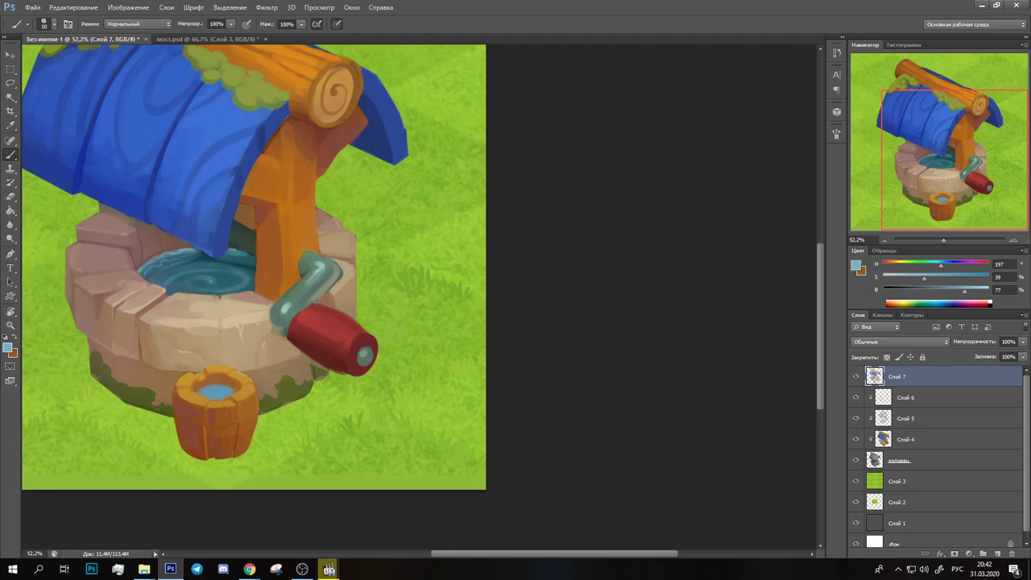
Step: Paint a dark olive shadow at the well's base
alt+click(222, 357)
alt+click(252, 336)
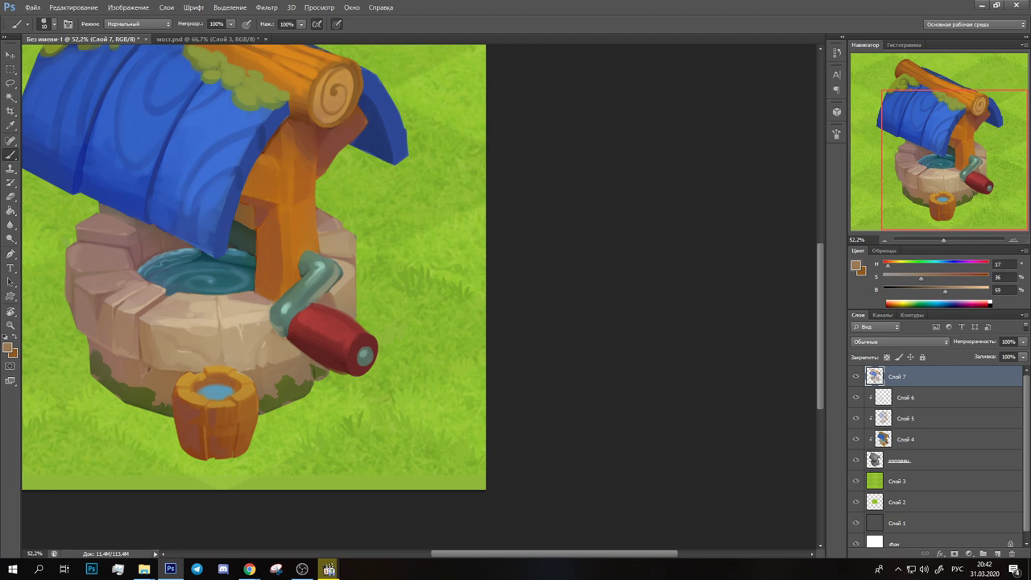
alt+click(169, 390)
alt+click(113, 387)
drag(87, 355, 90, 378)
Step: Sample the grass green, olive shadow, bucket water blue and stone colours
alt+click(100, 383)
alt+click(129, 401)
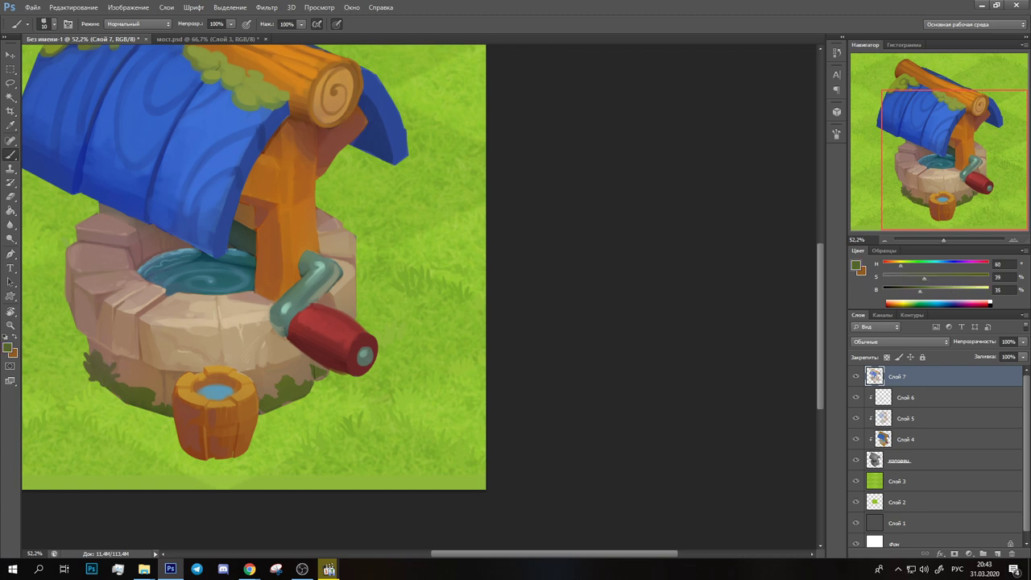
drag(217, 390, 214, 333)
alt+click(211, 377)
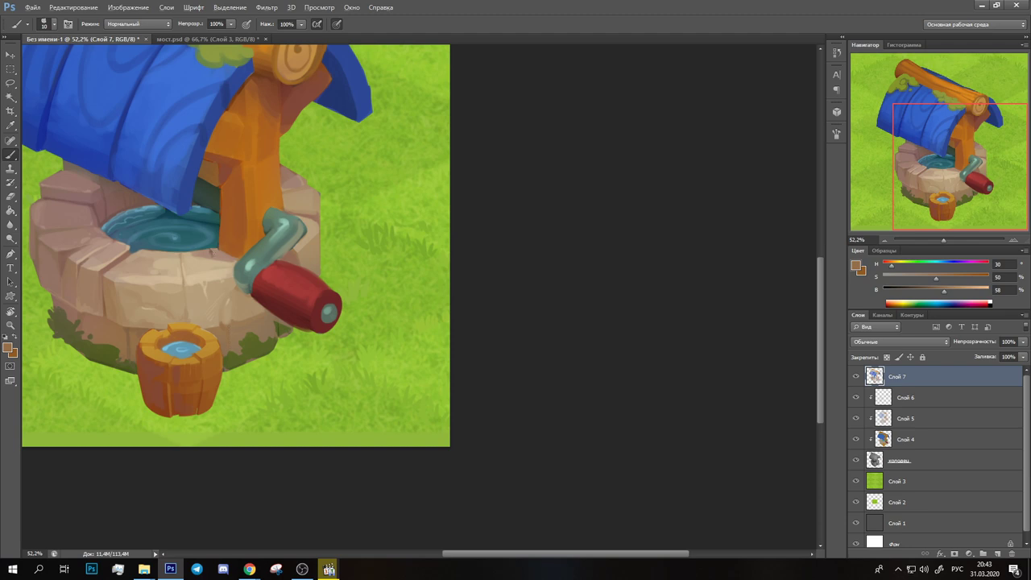
alt+click(230, 325)
Step: Sample the moss olive, crank grey-teal, handle reds and wood tans
alt+click(270, 335)
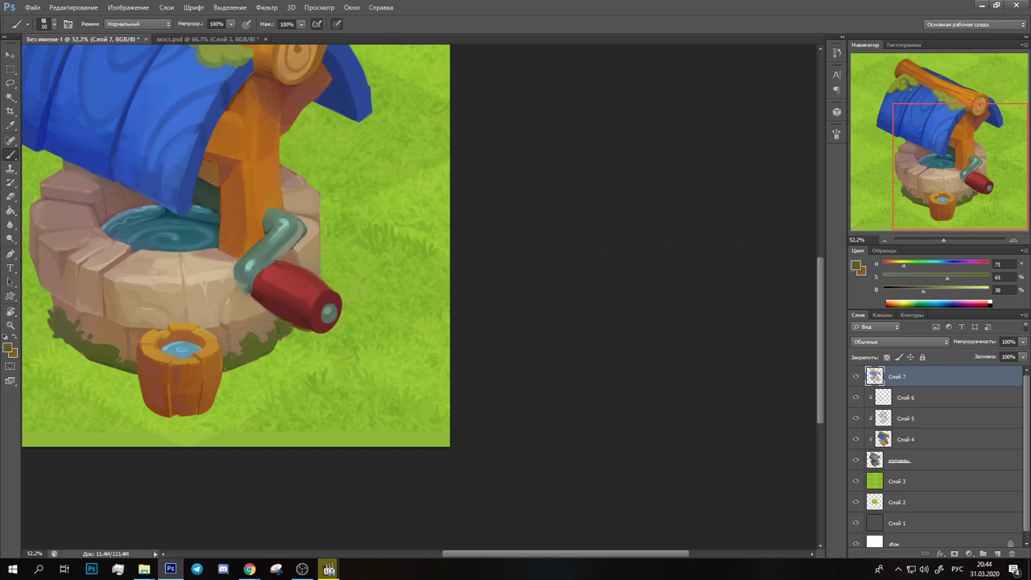
alt+click(327, 291)
alt+click(314, 288)
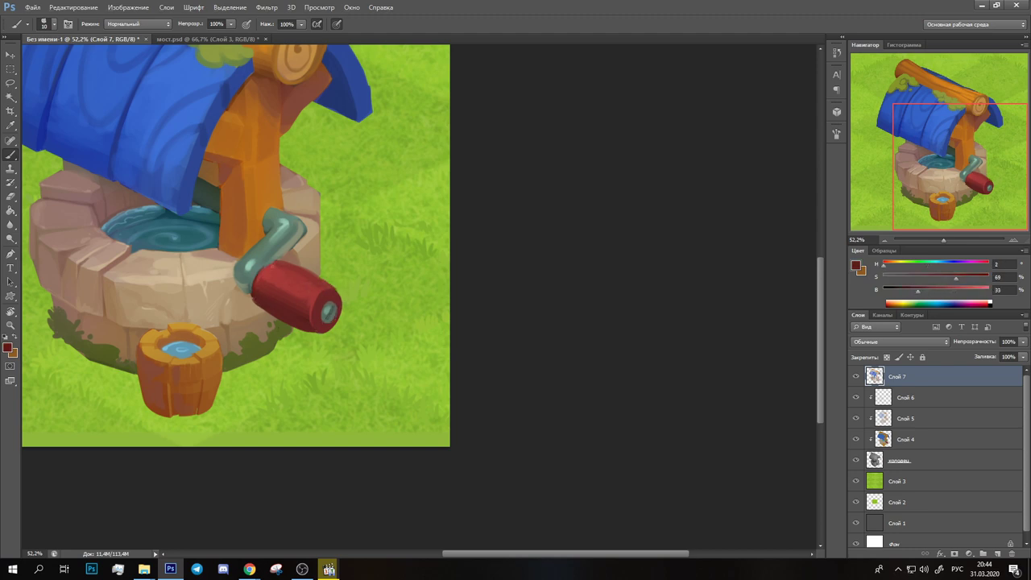
alt+click(286, 322)
alt+click(282, 306)
alt+click(266, 330)
alt+click(212, 315)
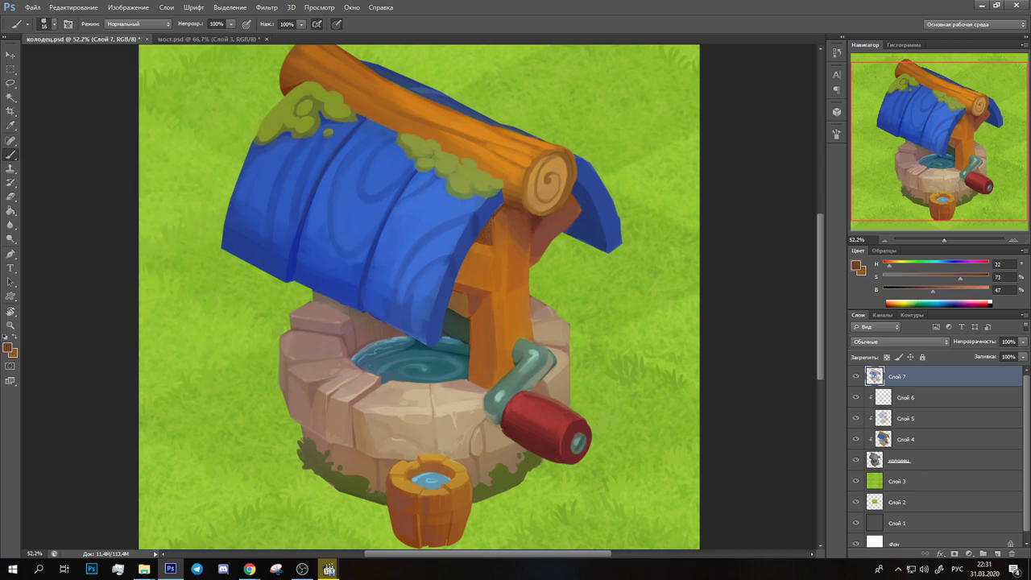
Step: Brush darker shading strokes down the orange wooden post, including beside the crank
alt+click(493, 219)
alt+click(493, 221)
drag(493, 222, 502, 296)
alt+click(493, 226)
alt+click(492, 218)
alt+click(515, 274)
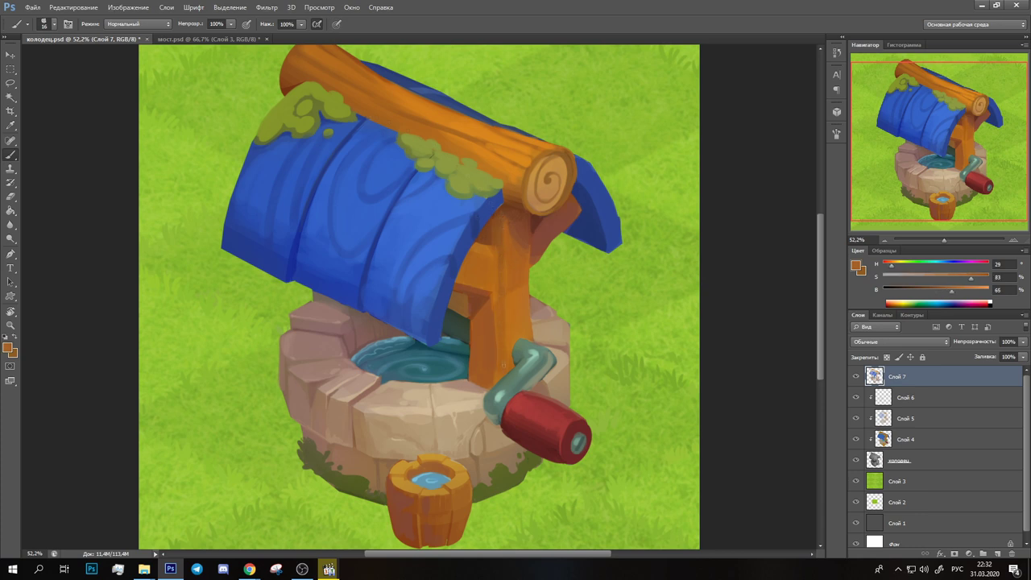
alt+click(520, 354)
drag(519, 336, 521, 344)
alt+click(544, 362)
Step: Sample crank tones, settling on the near-black crank shadow colour
alt+click(537, 348)
alt+click(507, 378)
alt+click(497, 417)
alt+click(524, 358)
alt+click(549, 350)
alt+click(530, 336)
alt+click(525, 351)
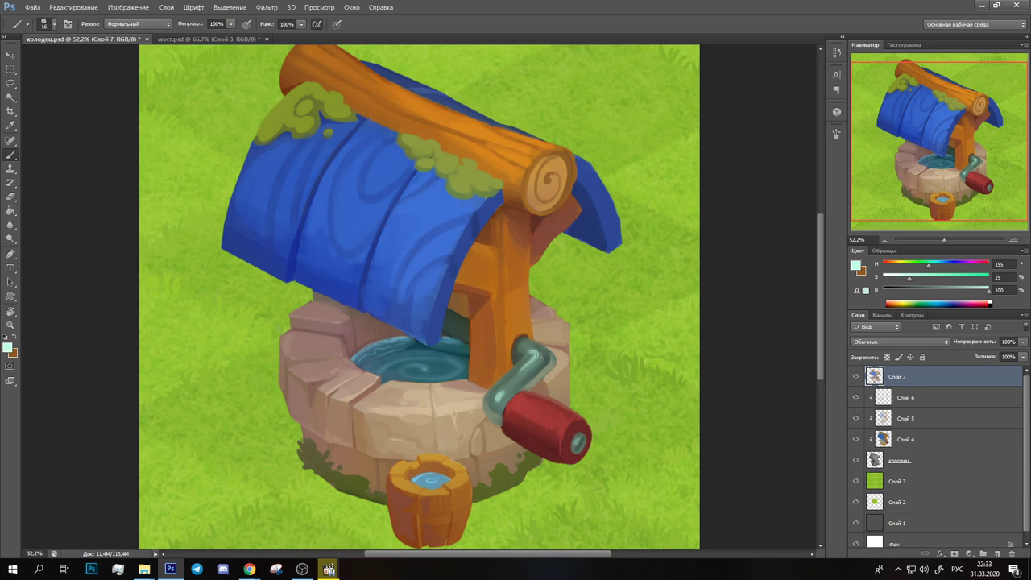
alt+click(525, 351)
alt+click(547, 370)
alt+click(515, 355)
alt+click(522, 340)
Step: Pick very dark red and bright salmon-red for shading and highlighting the handle
alt+click(575, 421)
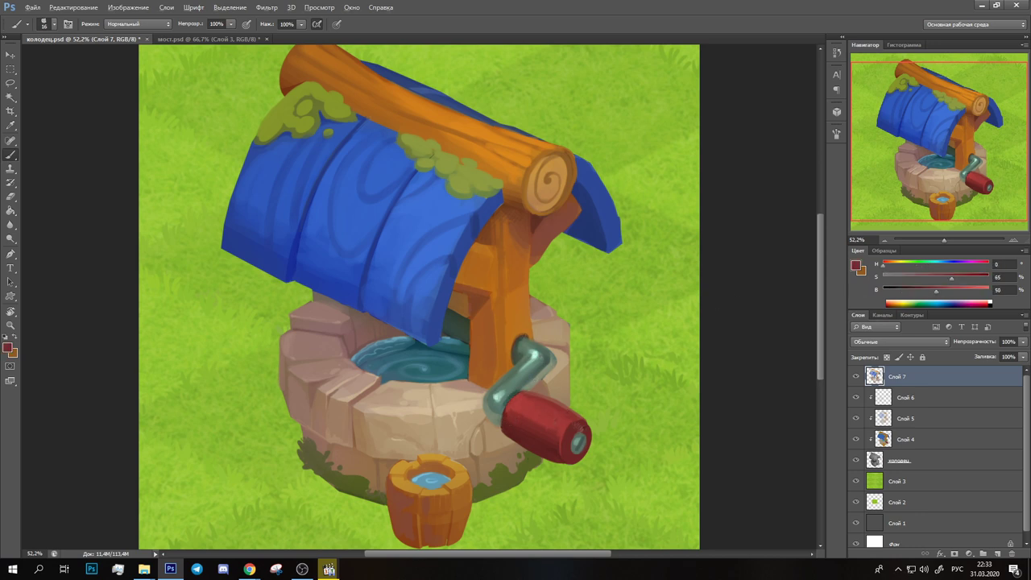
alt+click(560, 458)
alt+click(546, 454)
alt+click(556, 439)
alt+click(556, 449)
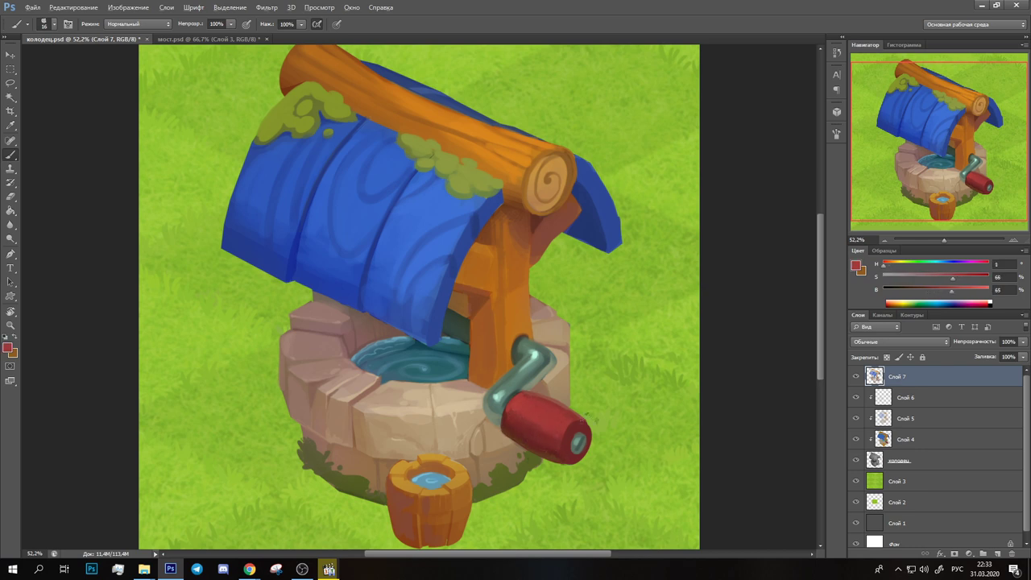
alt+click(532, 455)
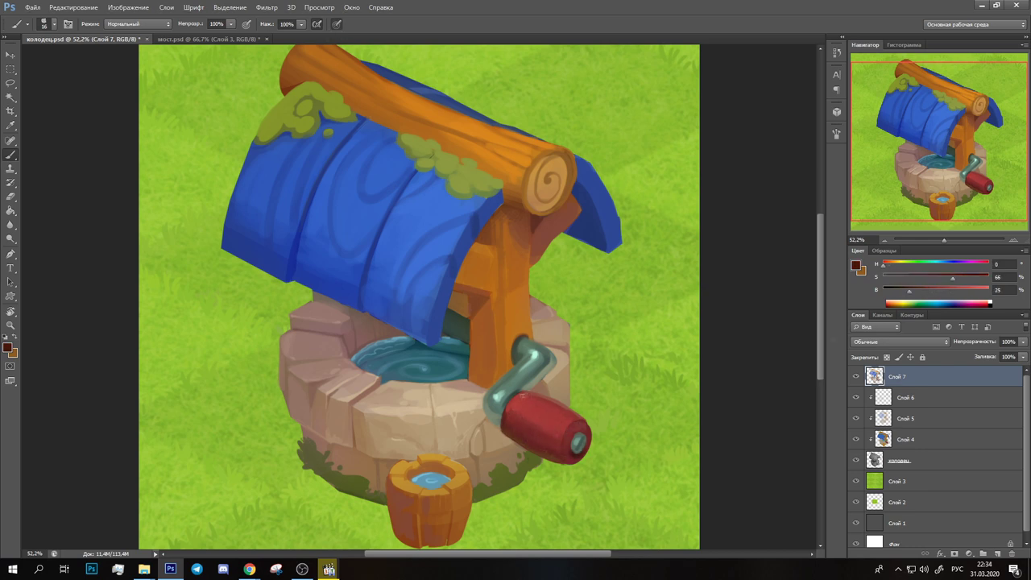
alt+click(567, 417)
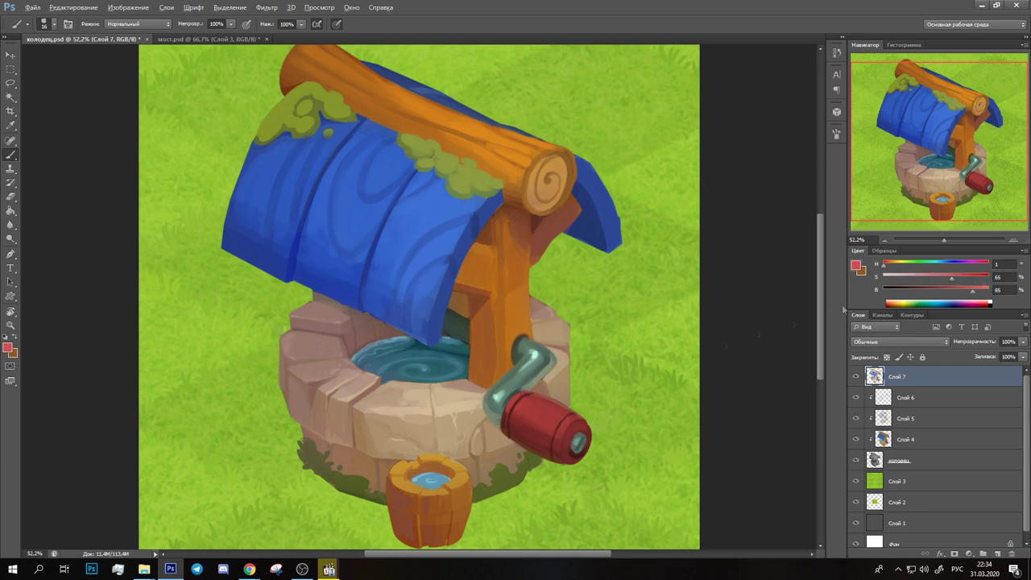
Step: Sample the dark and bright reds of the barrel and the surrounding browns
alt+click(576, 444)
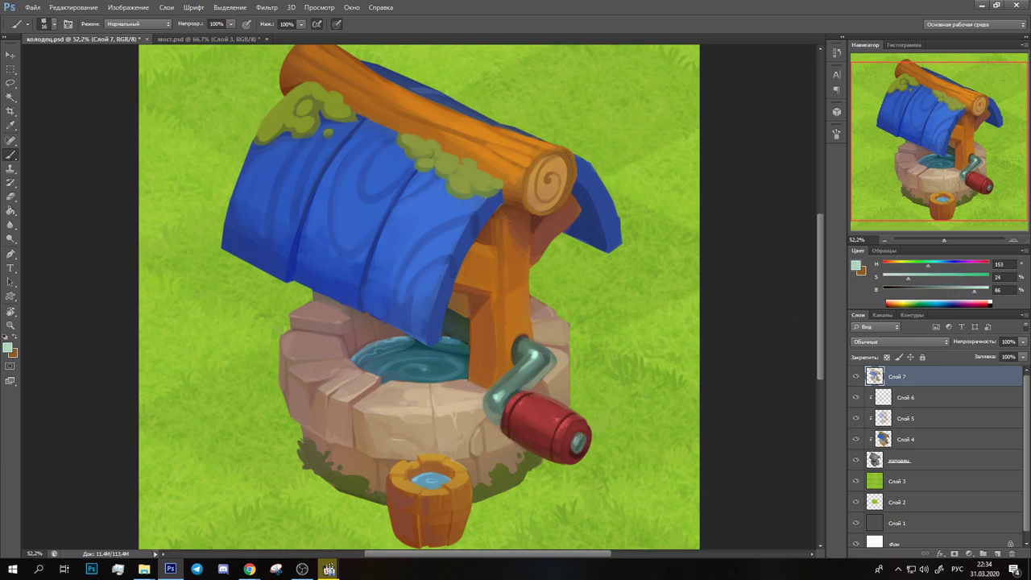
alt+click(584, 420)
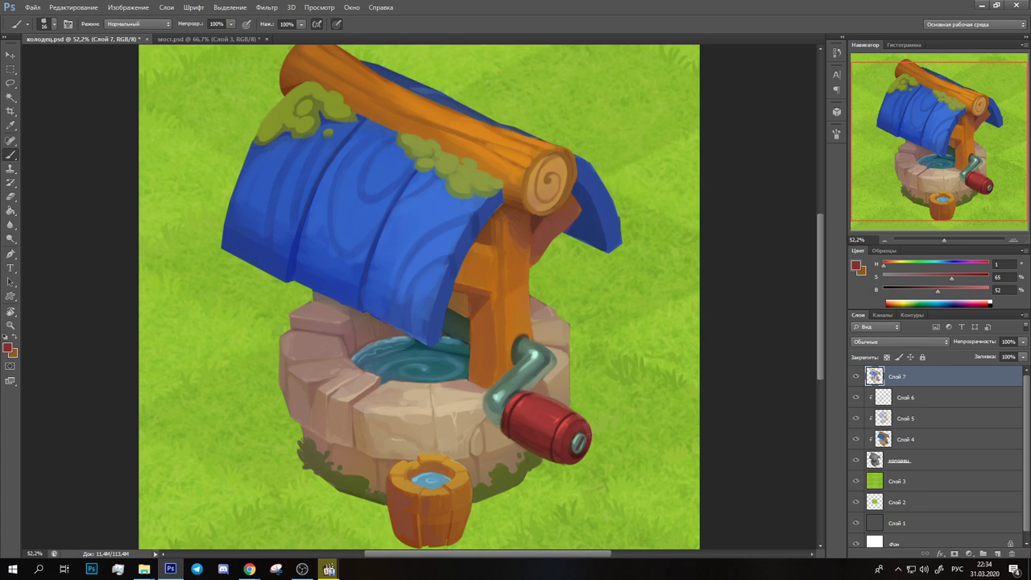
alt+click(552, 423)
alt+click(584, 422)
alt+click(518, 422)
Step: Add dark brown and orange wood shading to the post under the roof
alt+click(571, 413)
alt+click(470, 297)
alt+click(457, 315)
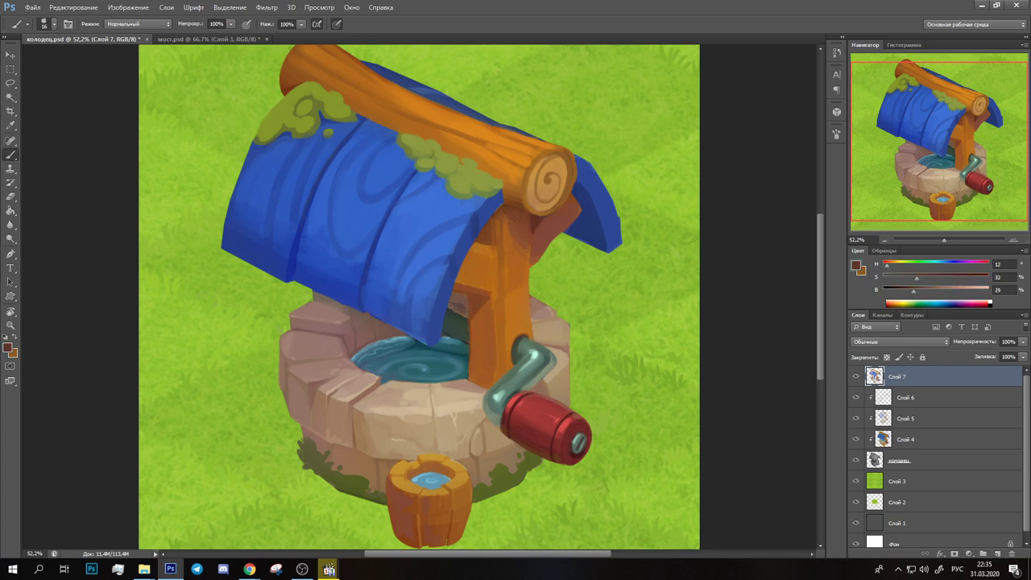
alt+click(456, 322)
alt+click(532, 348)
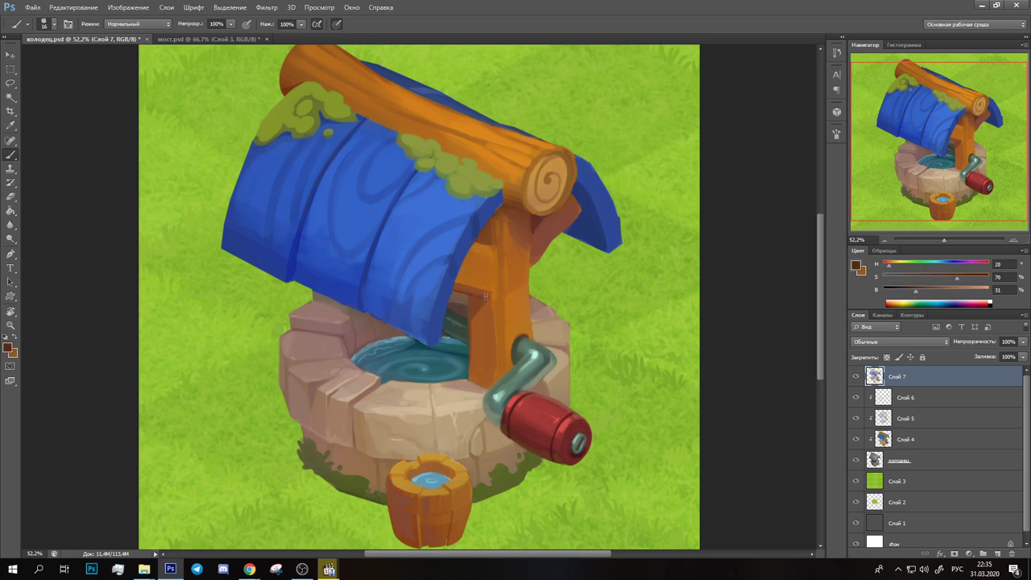
alt+click(495, 294)
alt+click(490, 256)
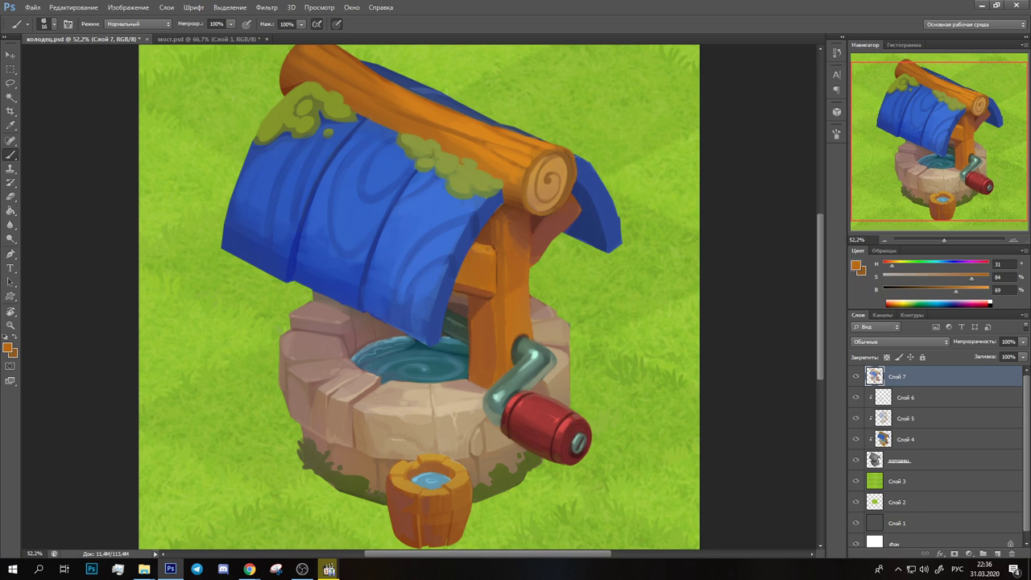
alt+click(484, 339)
alt+click(469, 362)
alt+click(469, 378)
alt+click(482, 385)
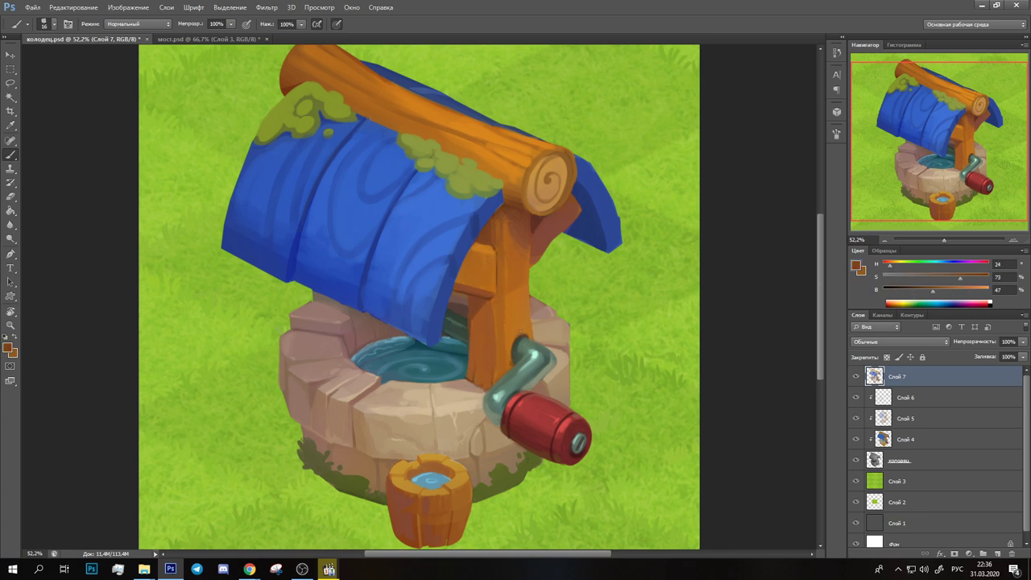
Step: Deepen the post's shadows with reddish and dark browns sampled from the post
alt+click(516, 342)
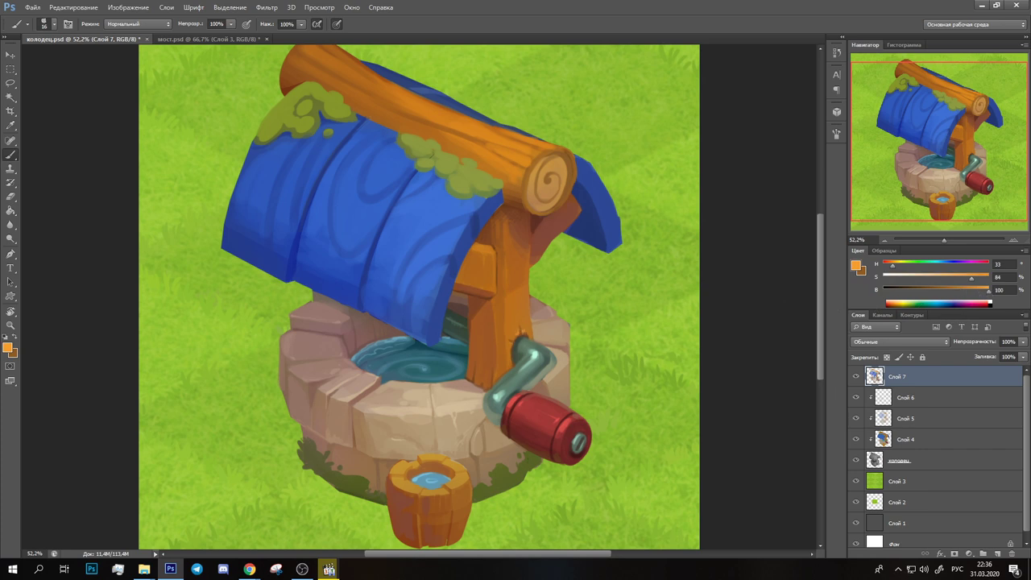
alt+click(510, 329)
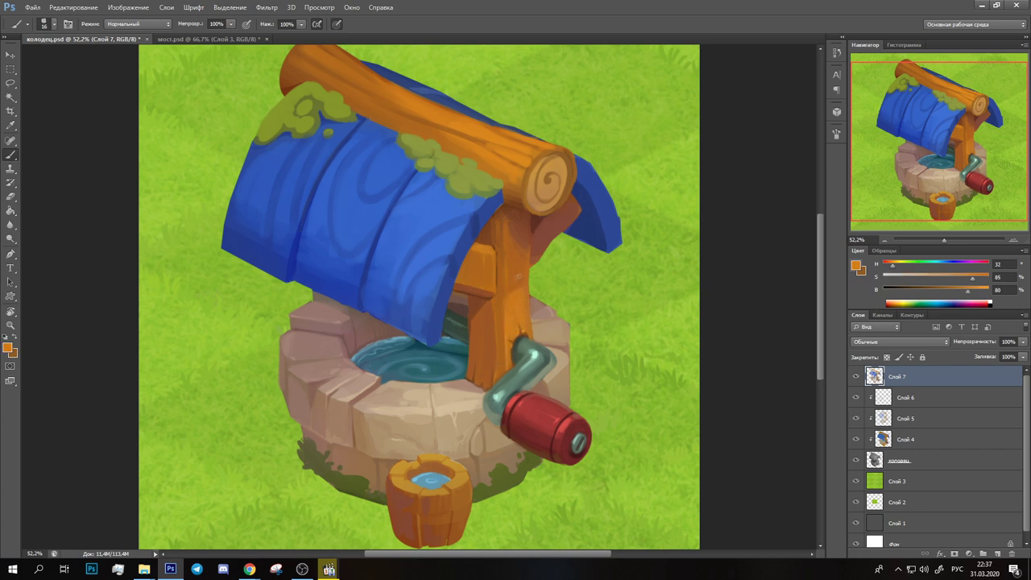
alt+click(486, 240)
alt+click(535, 251)
alt+click(542, 237)
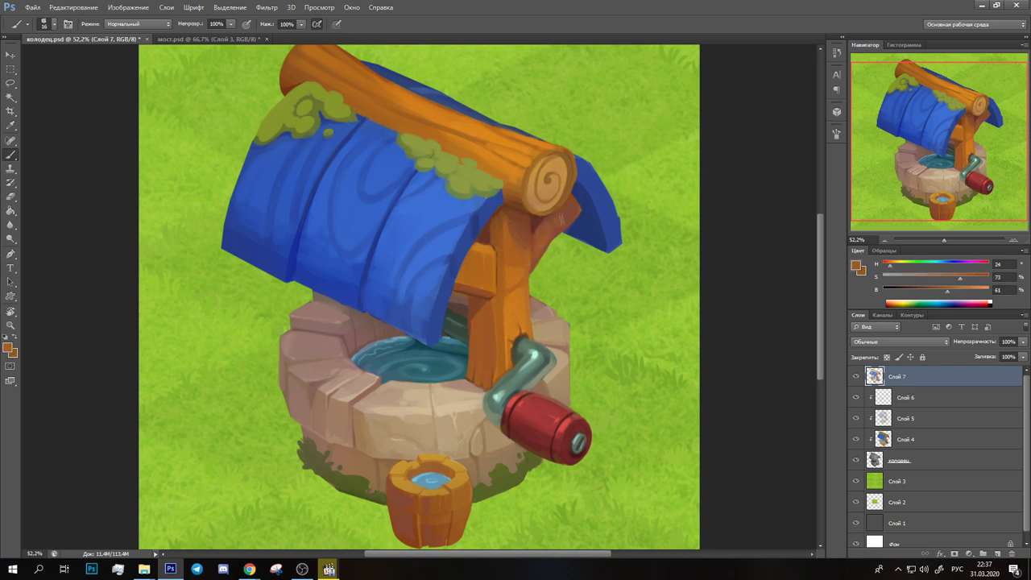
key(alt)
alt+click(563, 161)
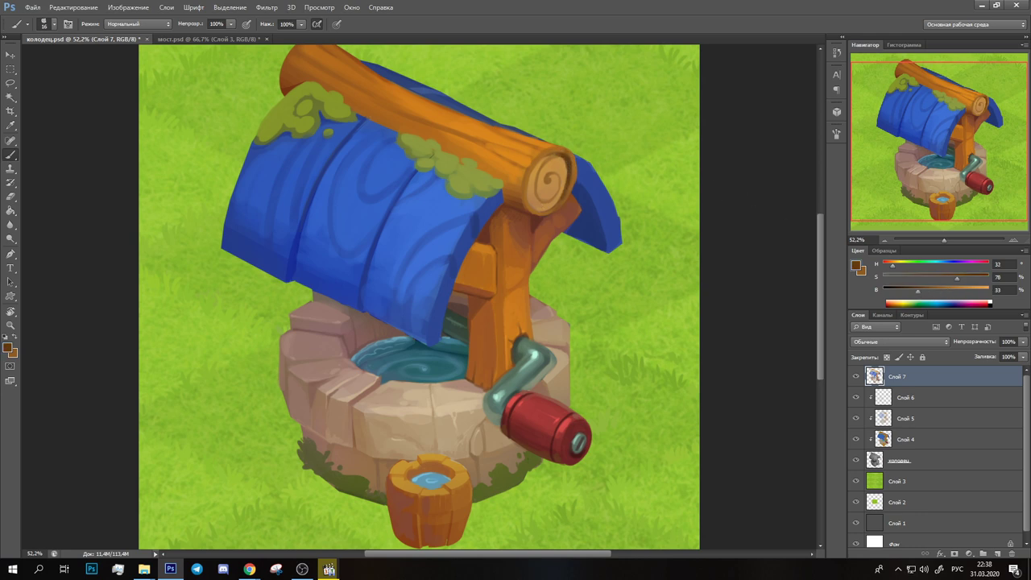
alt+click(532, 167)
alt+click(523, 145)
alt+click(573, 148)
alt+click(568, 154)
Step: Paint streaky light orange highlights along the top of the log
alt+click(538, 200)
alt+click(549, 209)
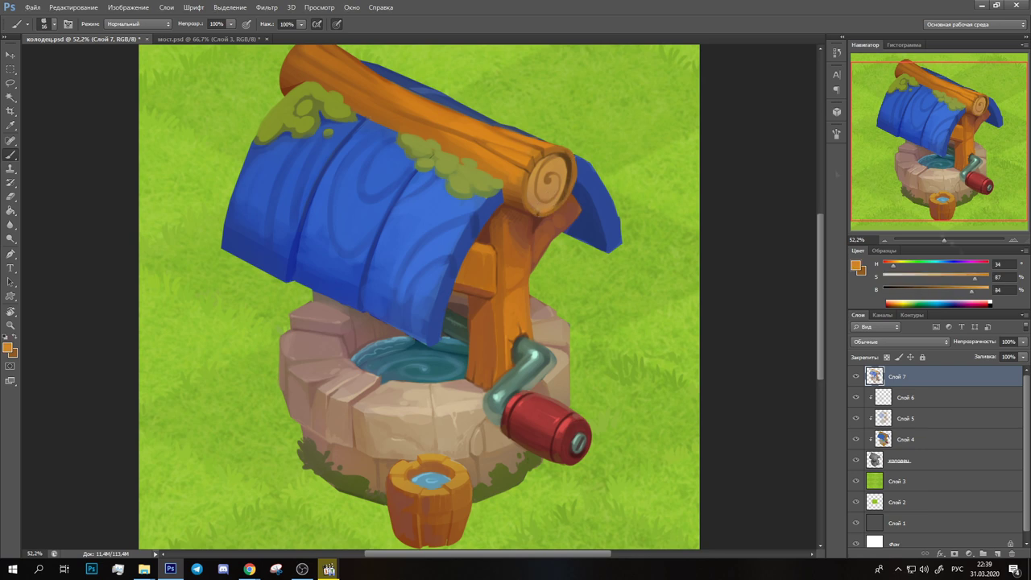
alt+click(561, 196)
alt+click(552, 190)
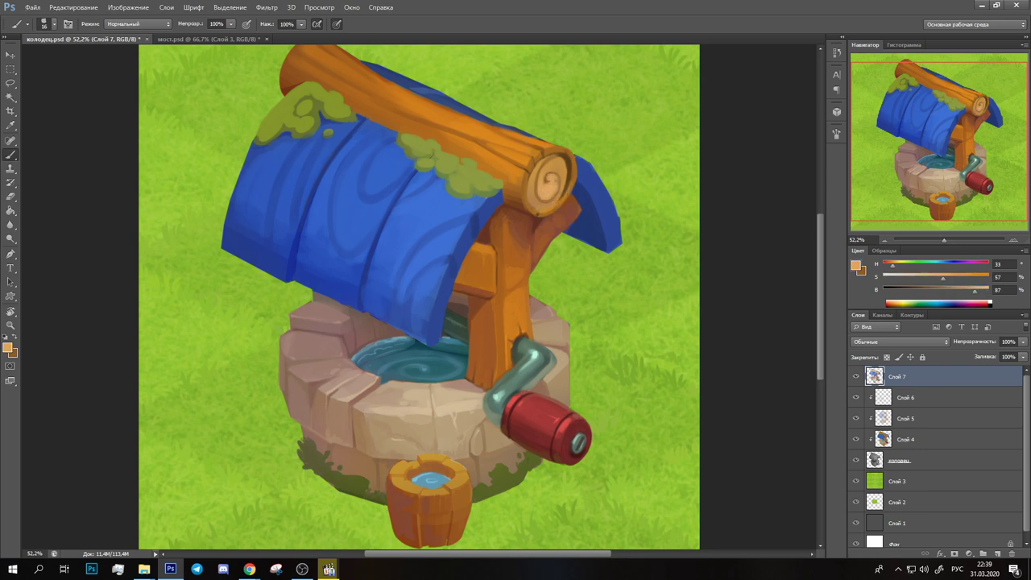
alt+click(537, 187)
alt+click(551, 190)
alt+click(536, 182)
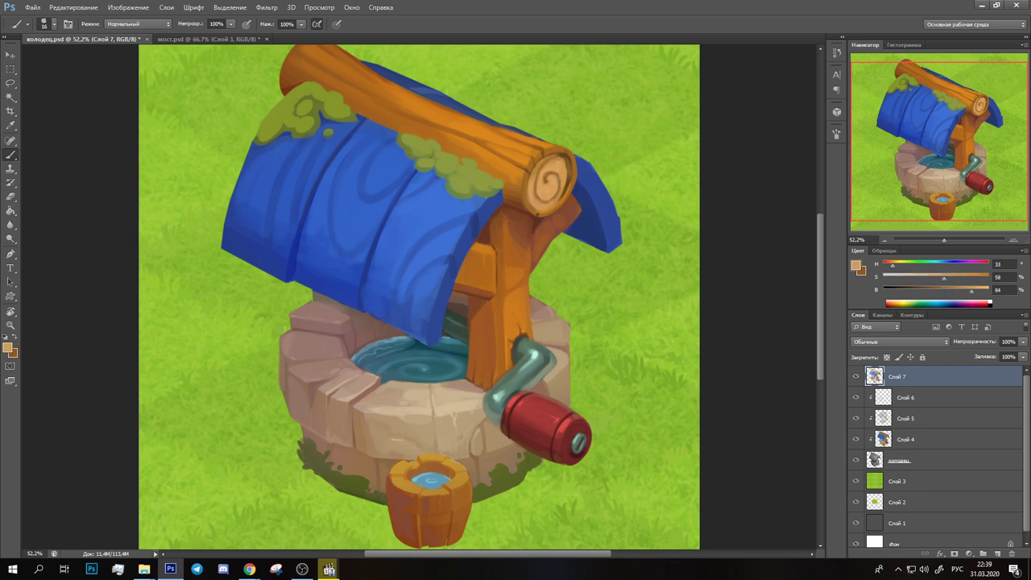
drag(535, 181, 477, 226)
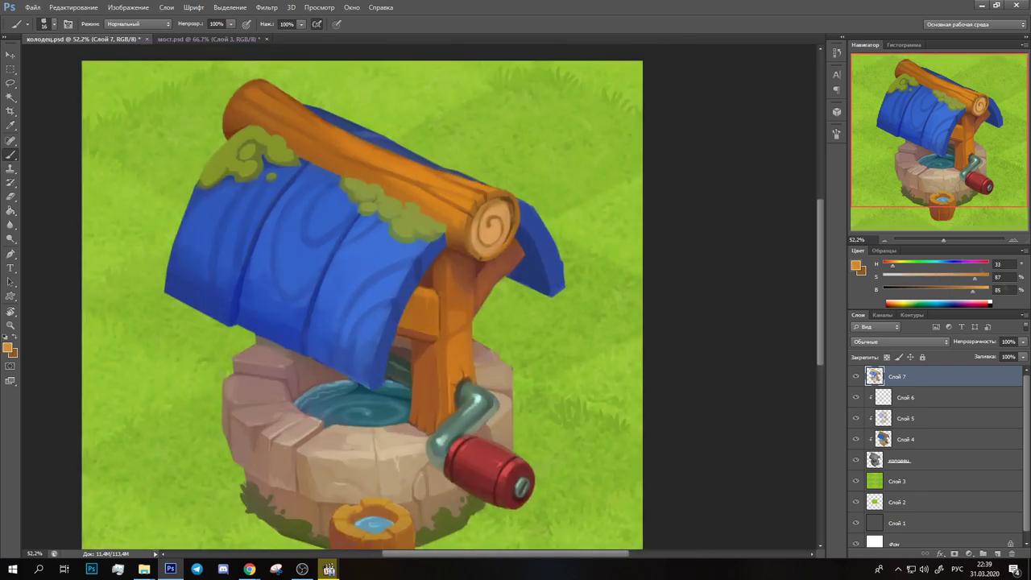
drag(469, 186, 501, 189)
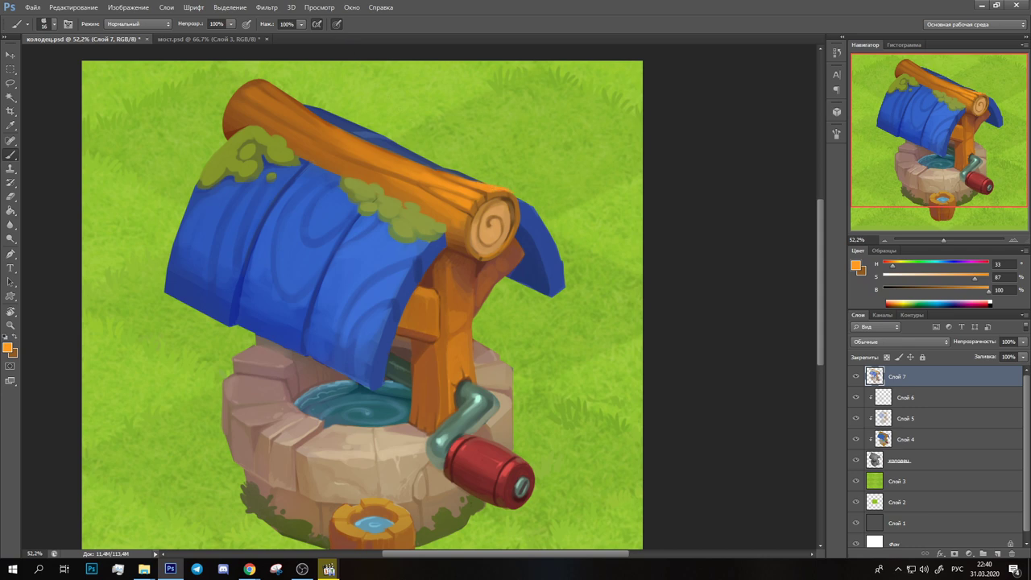
Step: Touch up the top of the log end with darker and brighter oranges
alt+click(361, 153)
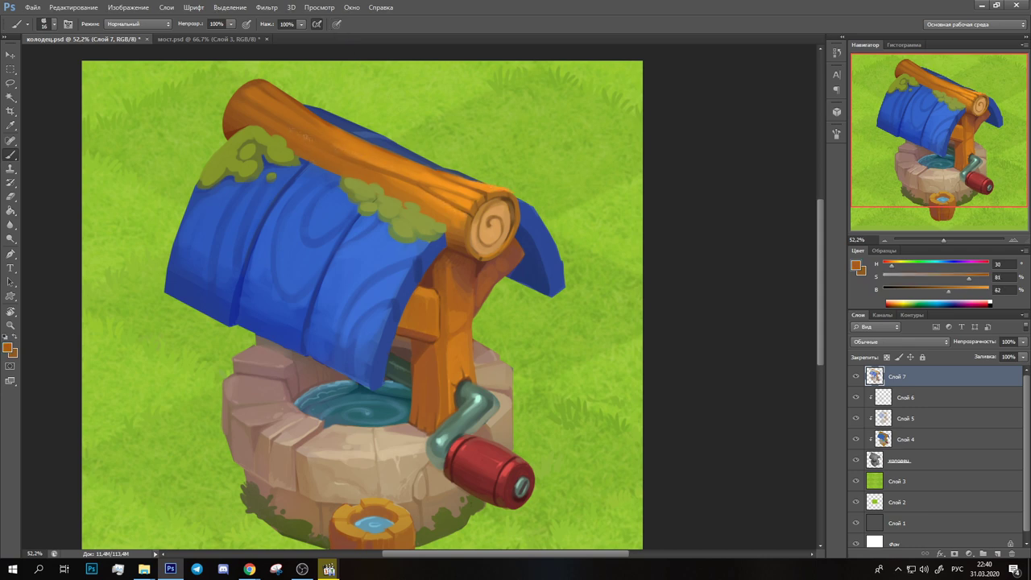
alt+click(257, 95)
alt+click(256, 96)
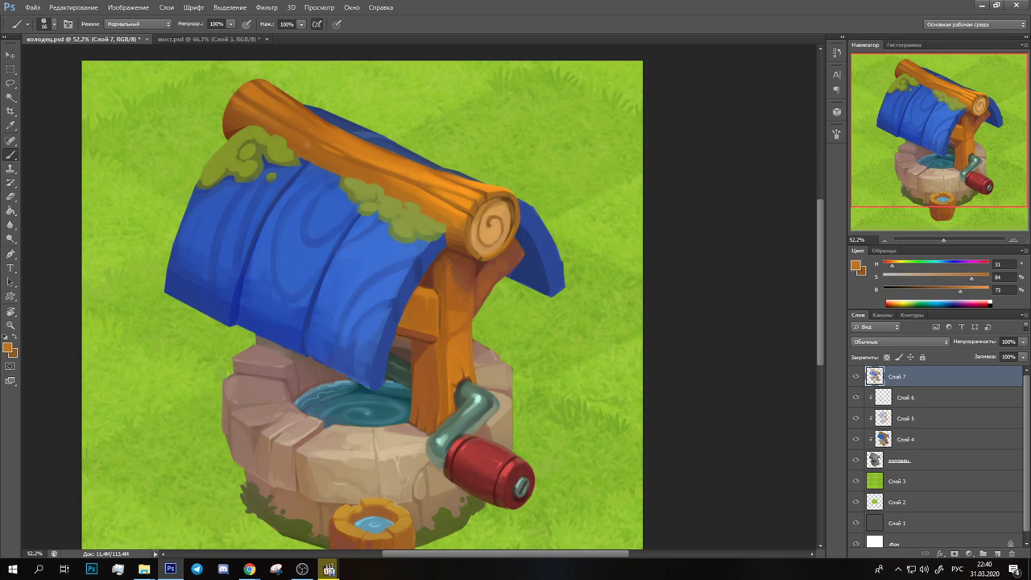
alt+click(403, 160)
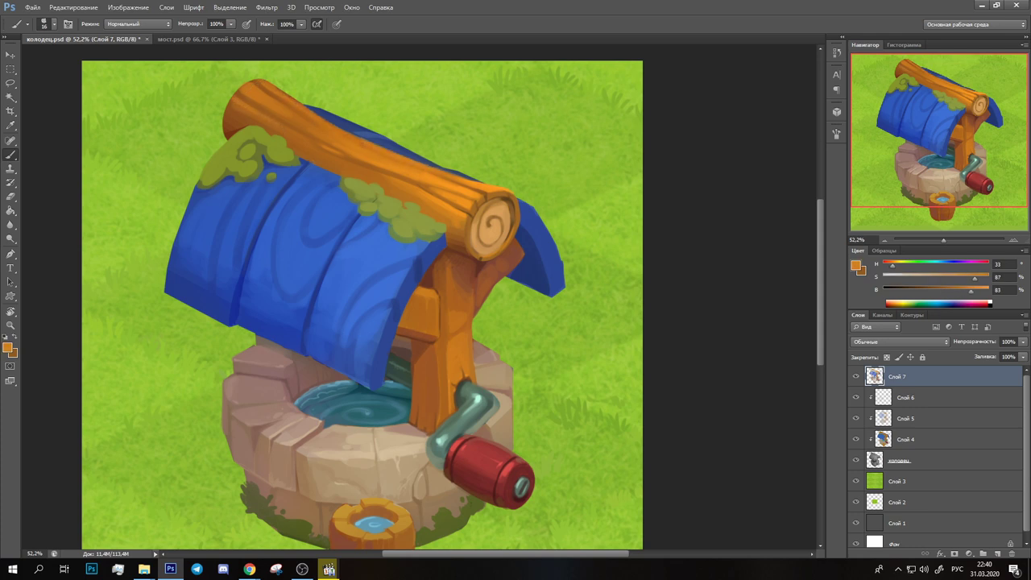
alt+click(335, 133)
alt+click(355, 127)
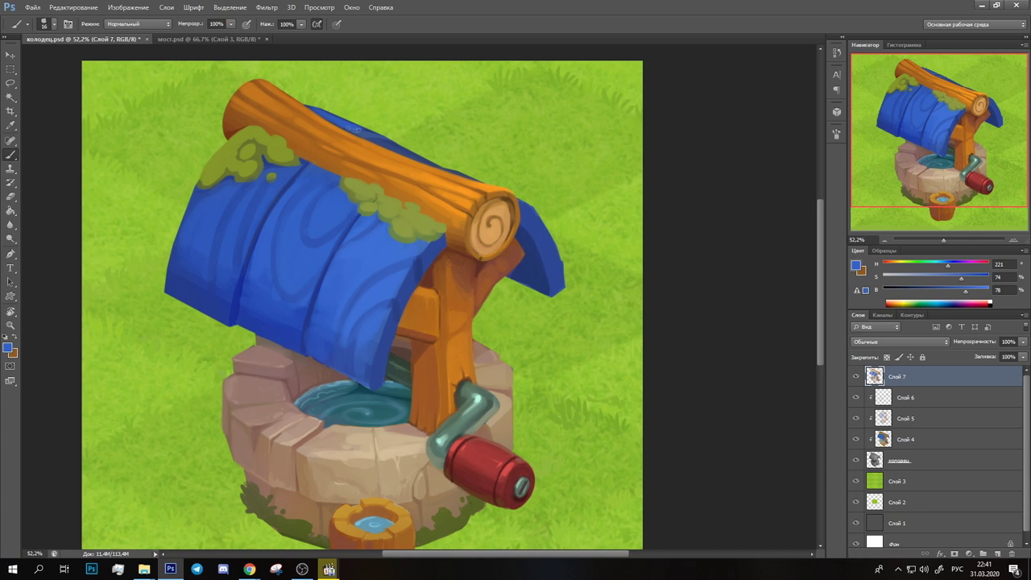
Step: Cover the dark line along the roof edge with blue and paint dark-blue grooves under the log
alt+click(482, 183)
alt+click(362, 134)
drag(384, 137, 445, 165)
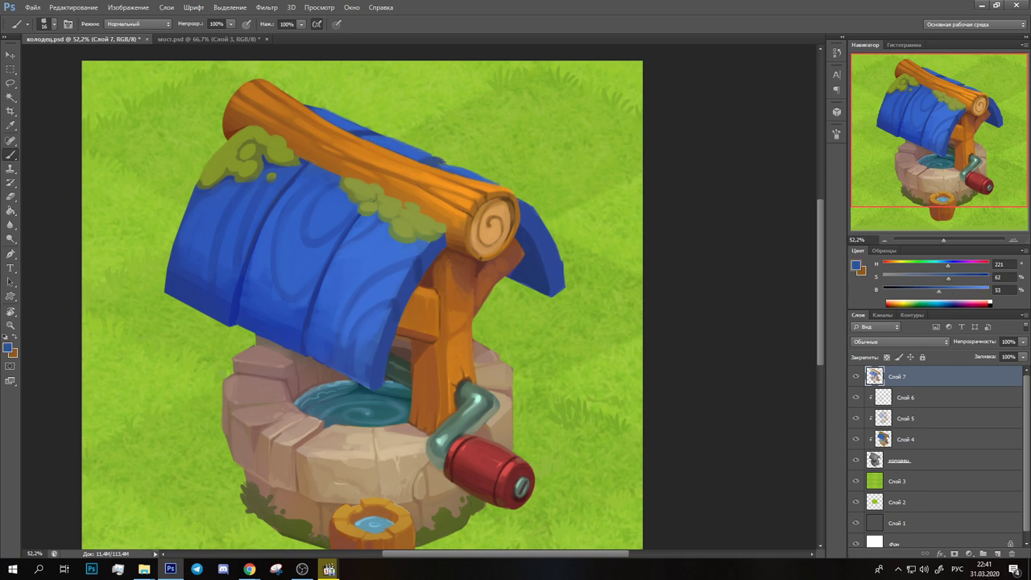
alt+click(539, 219)
alt+click(535, 217)
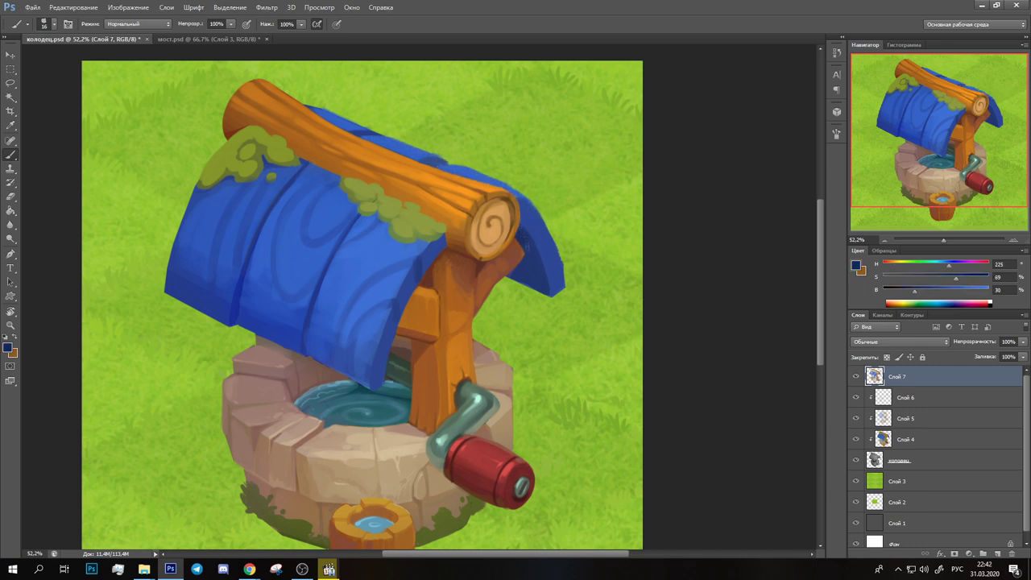
drag(435, 238, 444, 224)
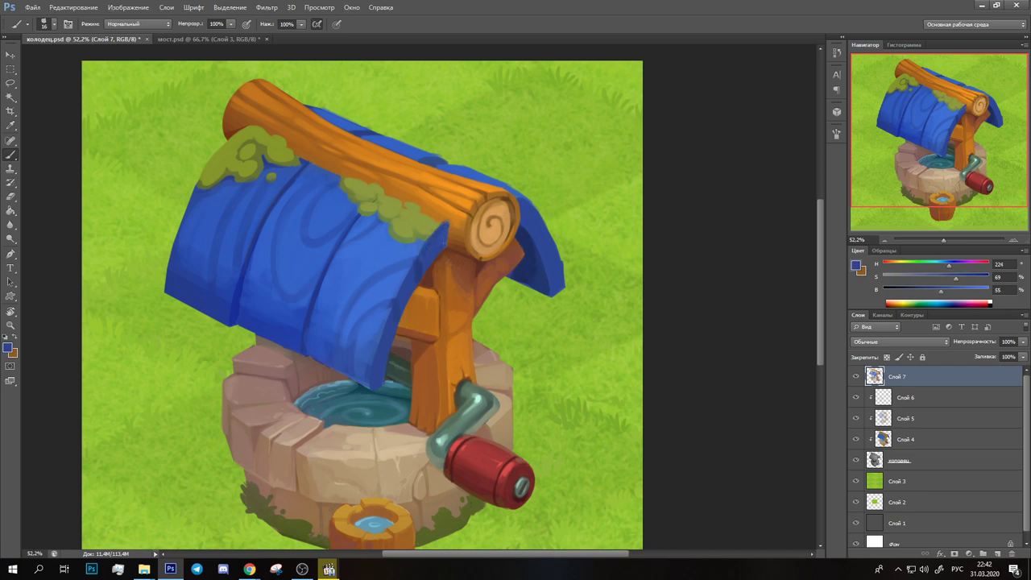
Step: Darken the roof's right edge with darker roof blues
alt+click(416, 207)
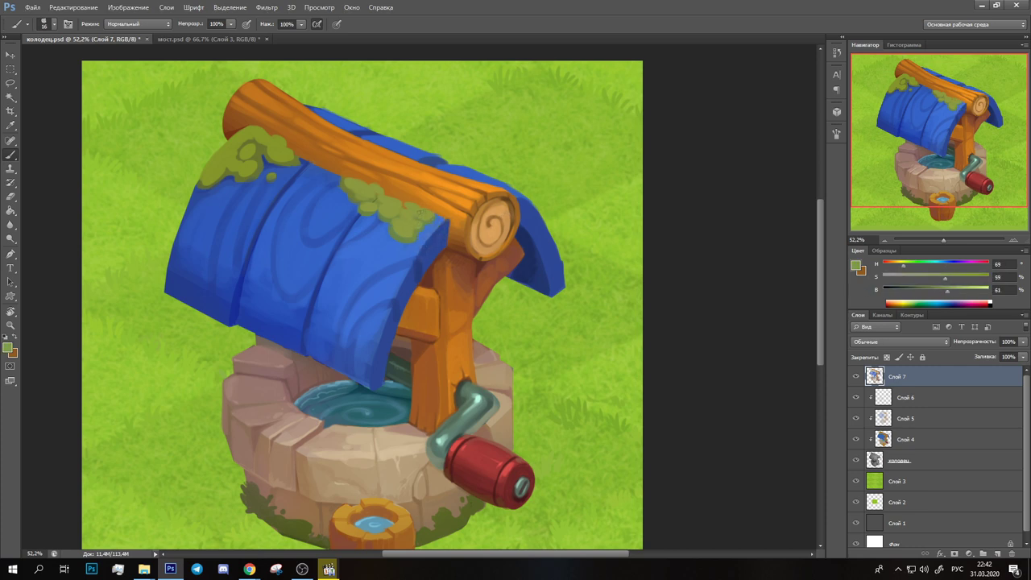
alt+click(440, 233)
alt+click(330, 172)
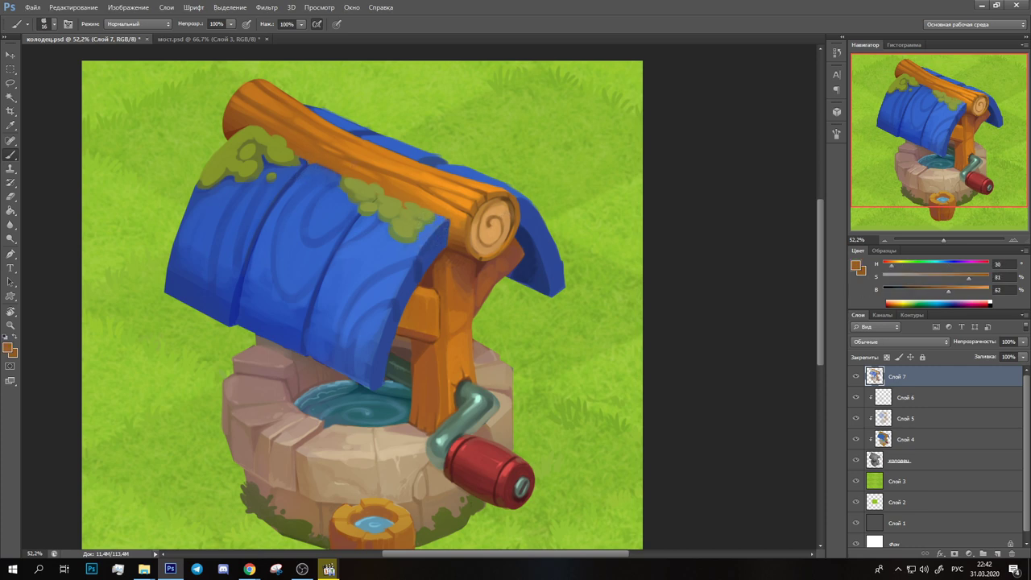
alt+click(249, 281)
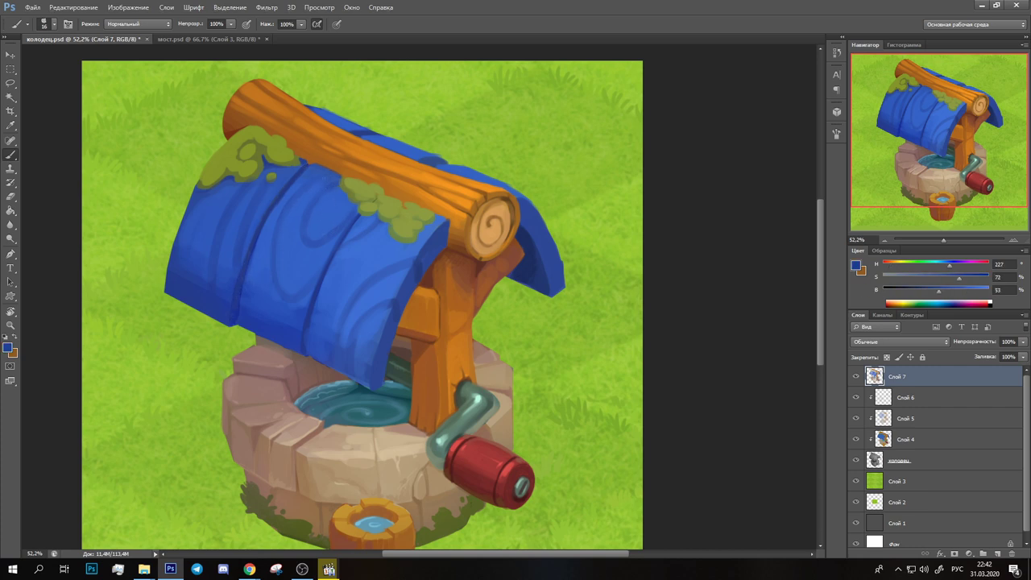
drag(399, 345, 400, 308)
alt+click(371, 354)
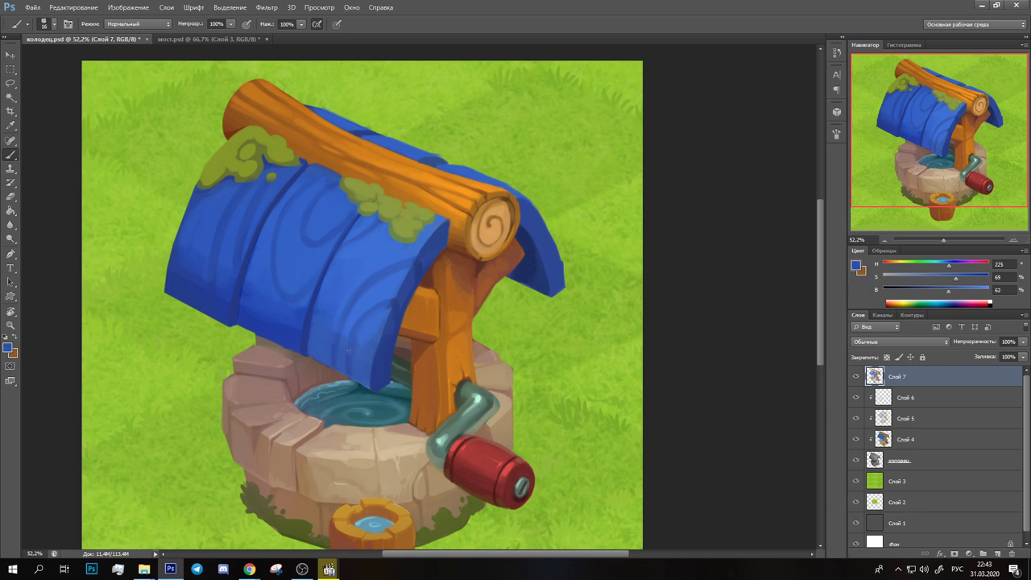
alt+click(419, 263)
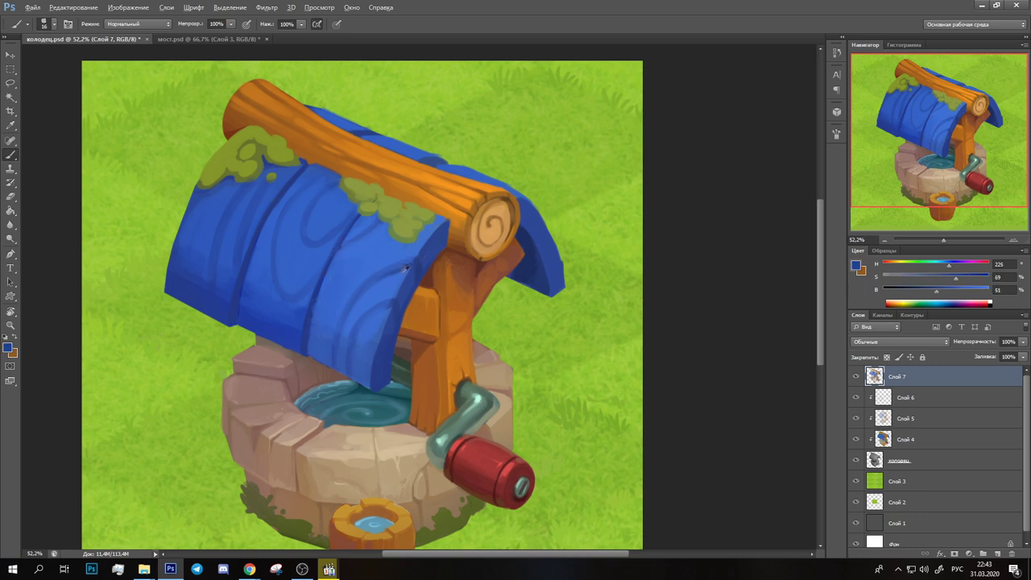
alt+click(380, 315)
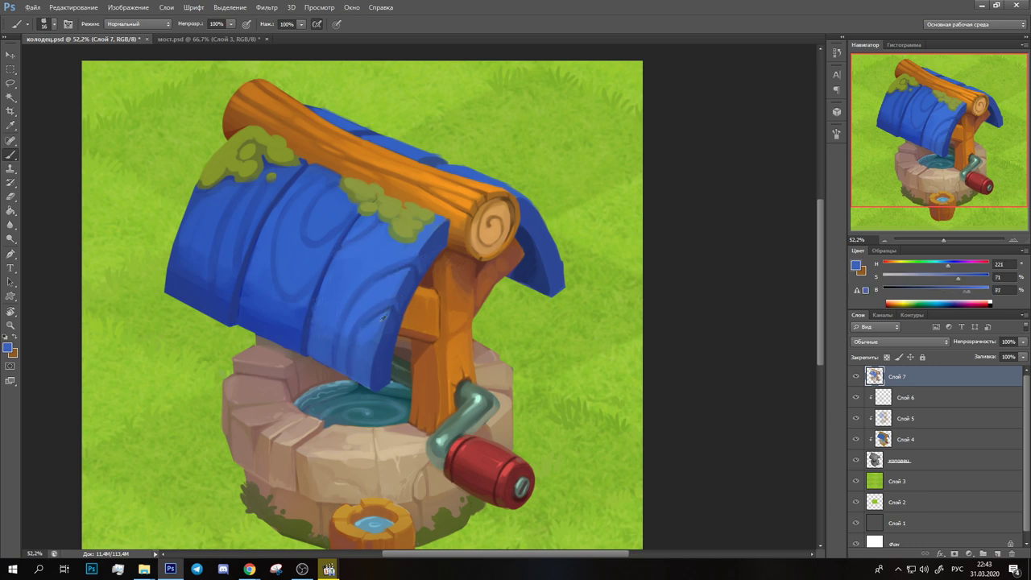
alt+click(334, 326)
alt+click(352, 380)
alt+click(366, 256)
Step: Paint short light-blue vertical highlight strokes across the roof planks
alt+click(384, 314)
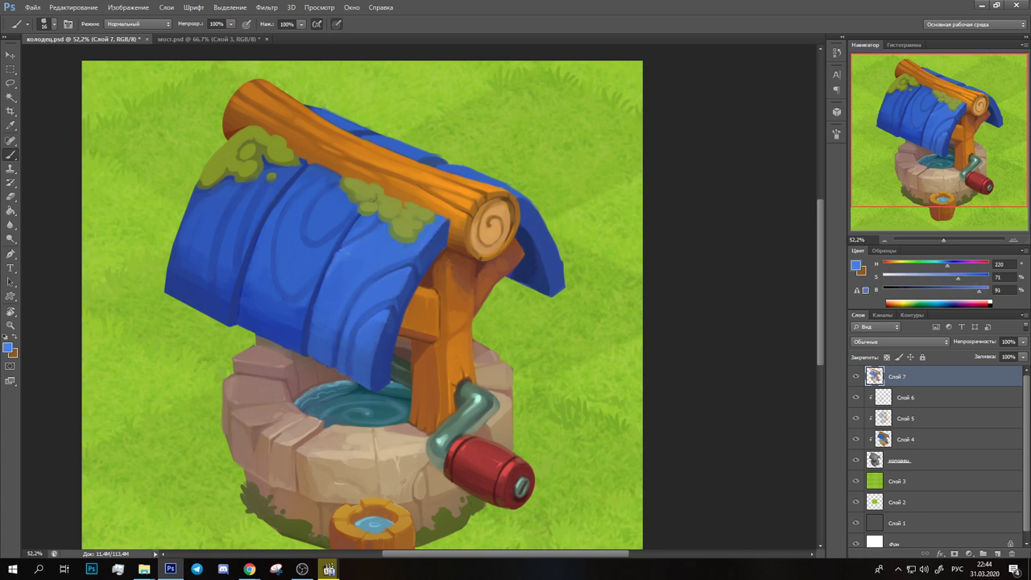
drag(269, 240, 268, 273)
drag(302, 208, 301, 235)
alt+click(313, 225)
alt+click(346, 233)
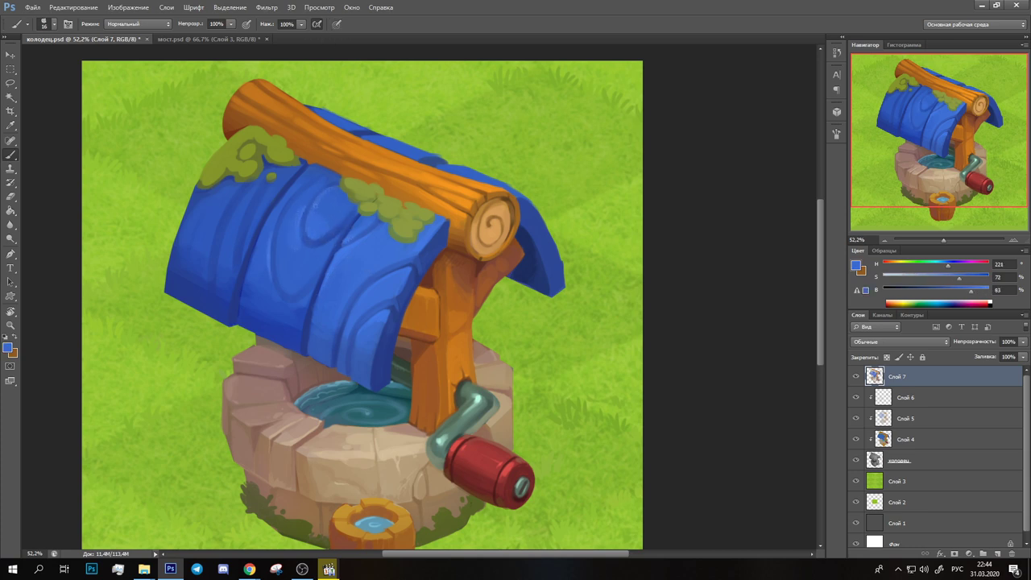
drag(285, 237, 285, 256)
alt+click(285, 256)
Step: Lighten the roof's lower edge and highlight its left edge
alt+click(256, 293)
alt+click(251, 322)
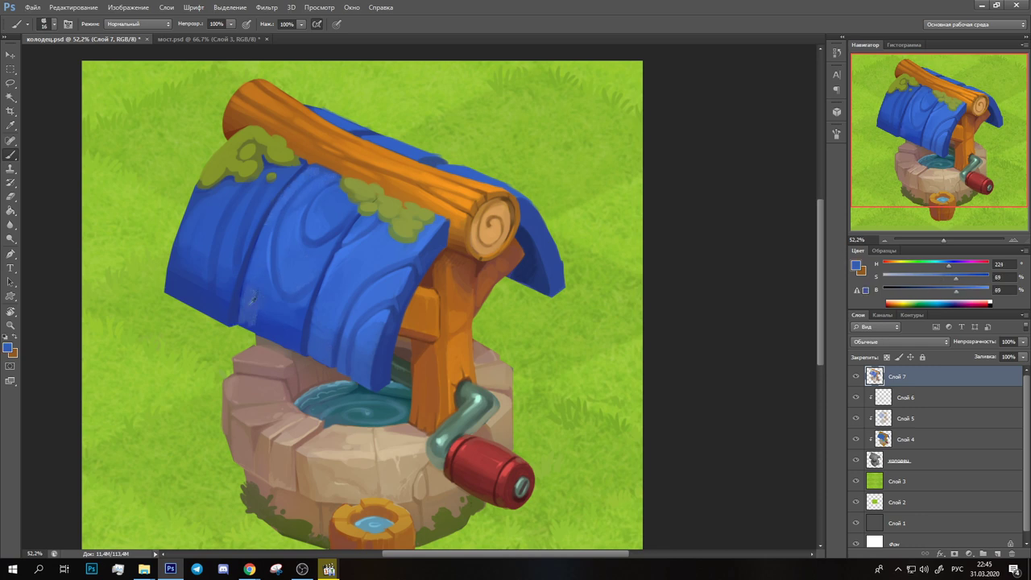
drag(251, 330, 294, 347)
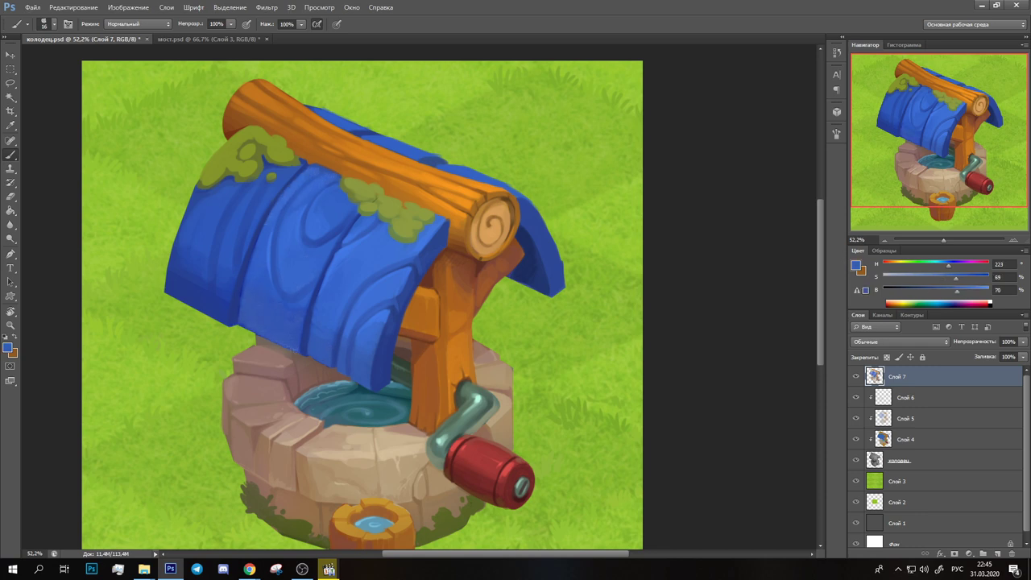
drag(174, 262, 197, 306)
alt+click(173, 286)
drag(165, 273, 184, 303)
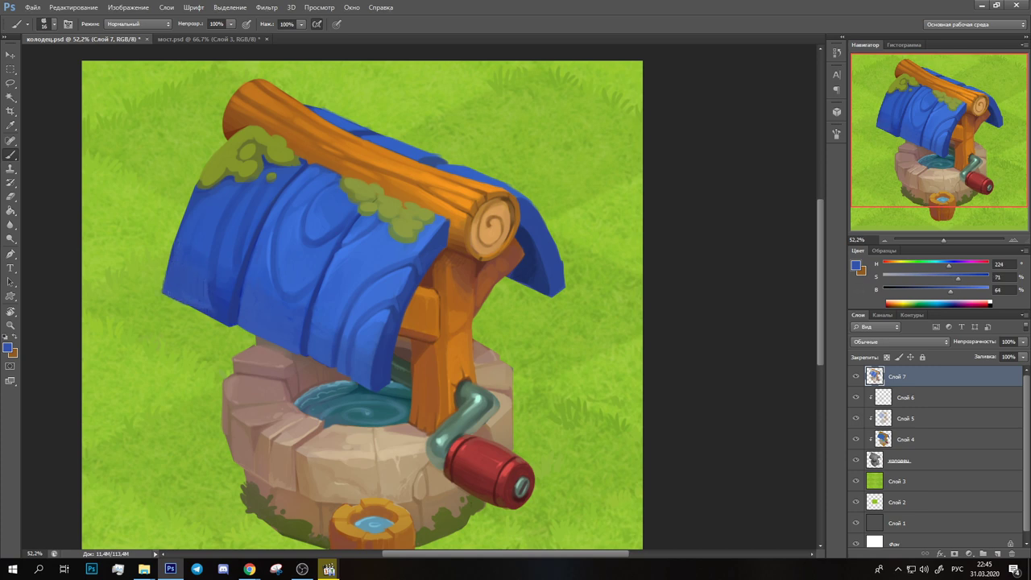
alt+click(239, 283)
alt+click(248, 270)
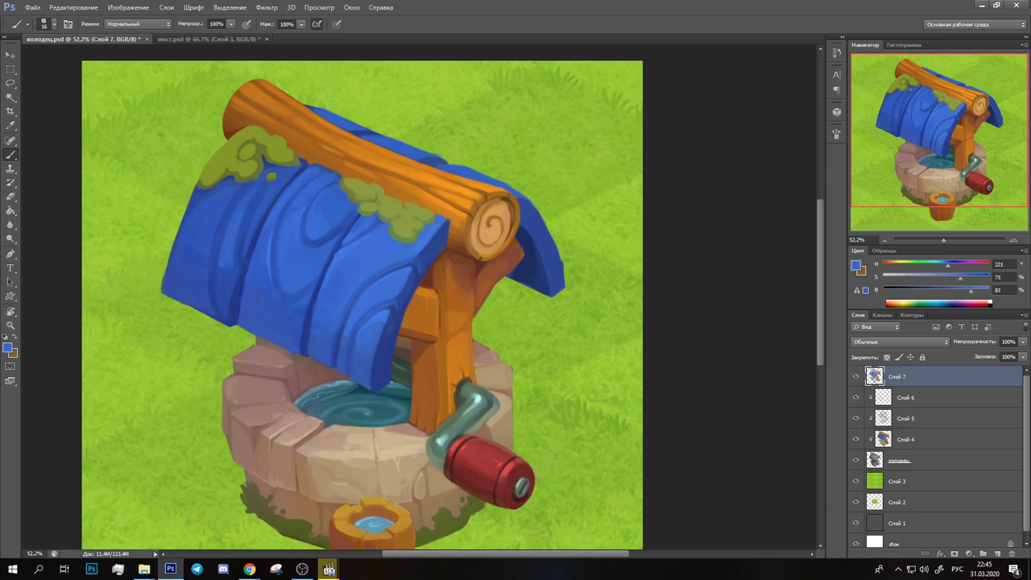
alt+click(228, 255)
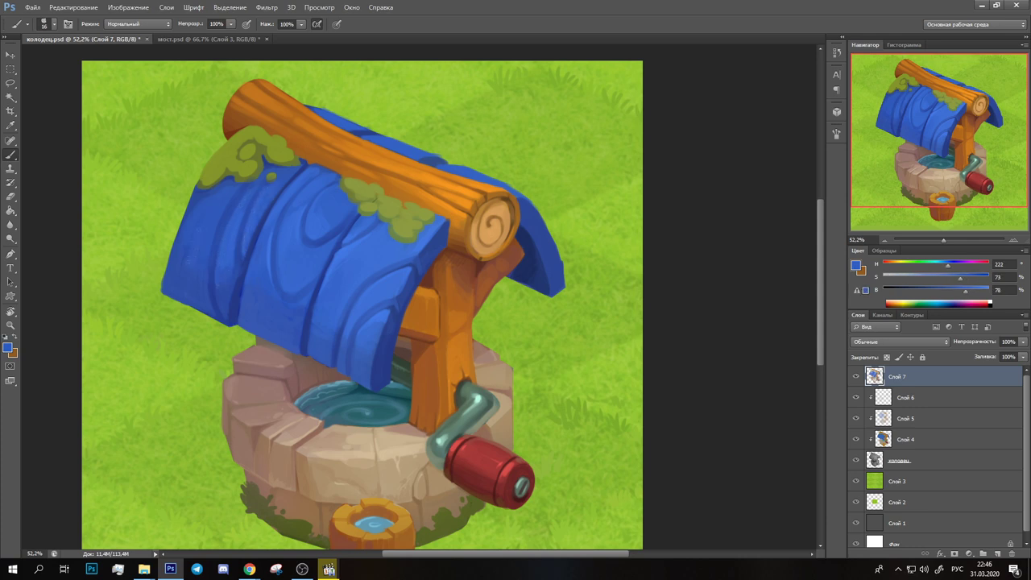
Step: Define the olive moss patches on the roof, then sample tan stone colours near the base
alt+click(215, 156)
alt+click(237, 133)
alt+click(345, 196)
alt+click(413, 228)
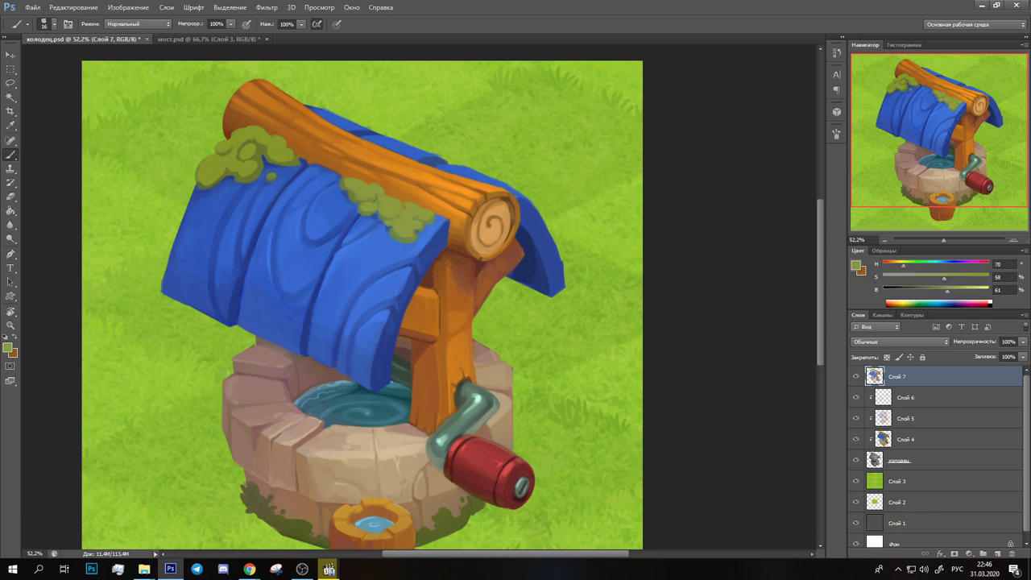
drag(410, 215, 320, 187)
alt+click(392, 320)
alt+click(421, 346)
drag(408, 390, 492, 293)
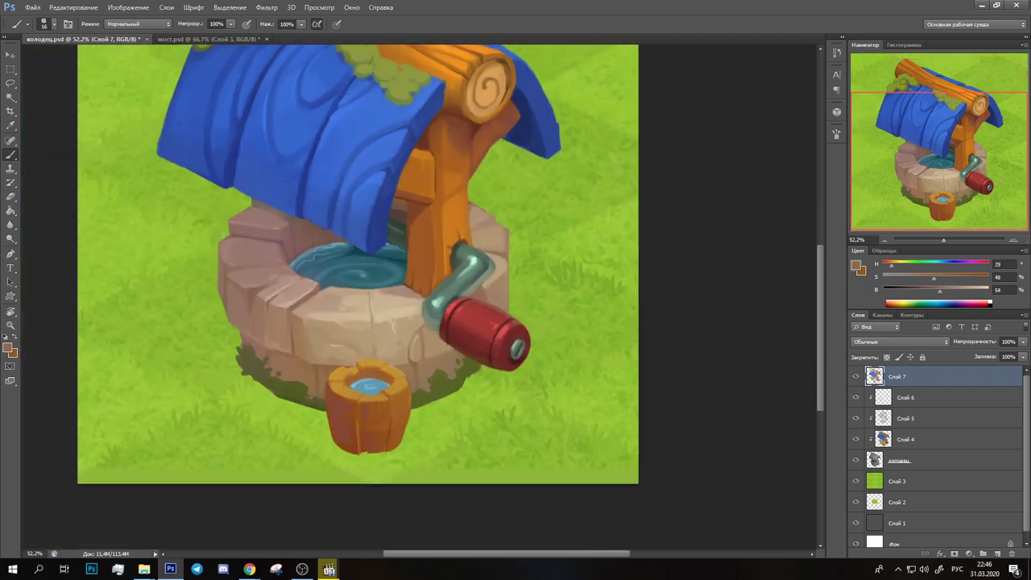
Step: Paint soft dark shading along the roof edges
drag(407, 367, 334, 520)
alt+click(225, 266)
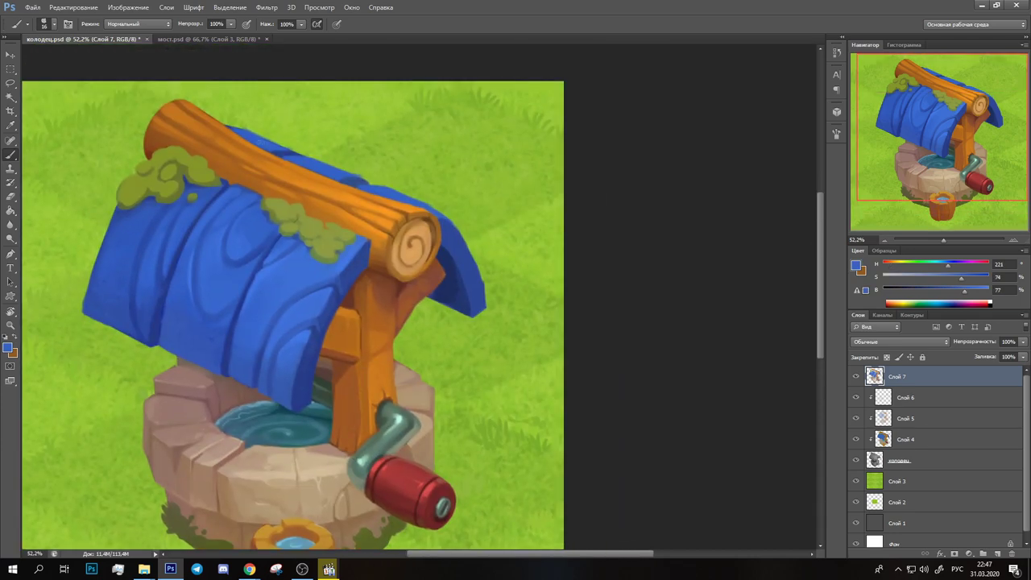
drag(359, 165, 477, 274)
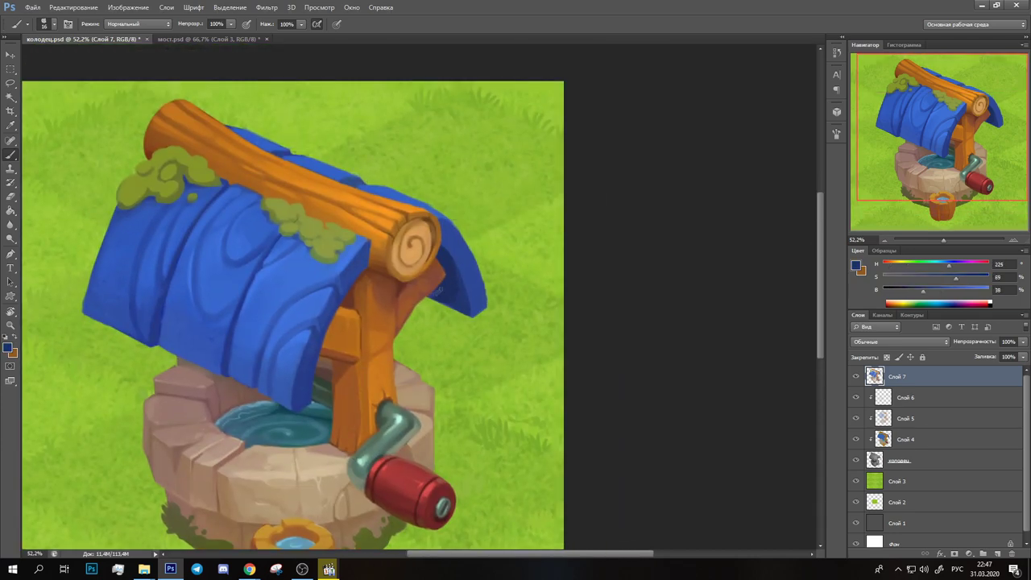
Step: Sample browns and oranges from the bucket and set the brush size to 5
drag(264, 527, 357, 353)
alt+click(387, 346)
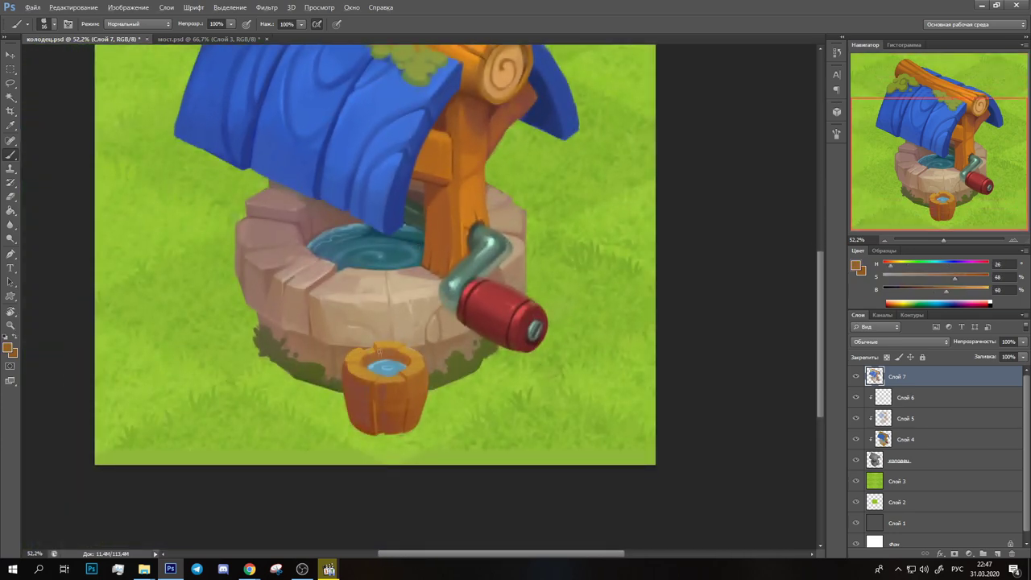
alt+click(386, 420)
alt+click(409, 387)
alt+click(370, 395)
alt+click(386, 369)
alt+click(378, 378)
click(54, 24)
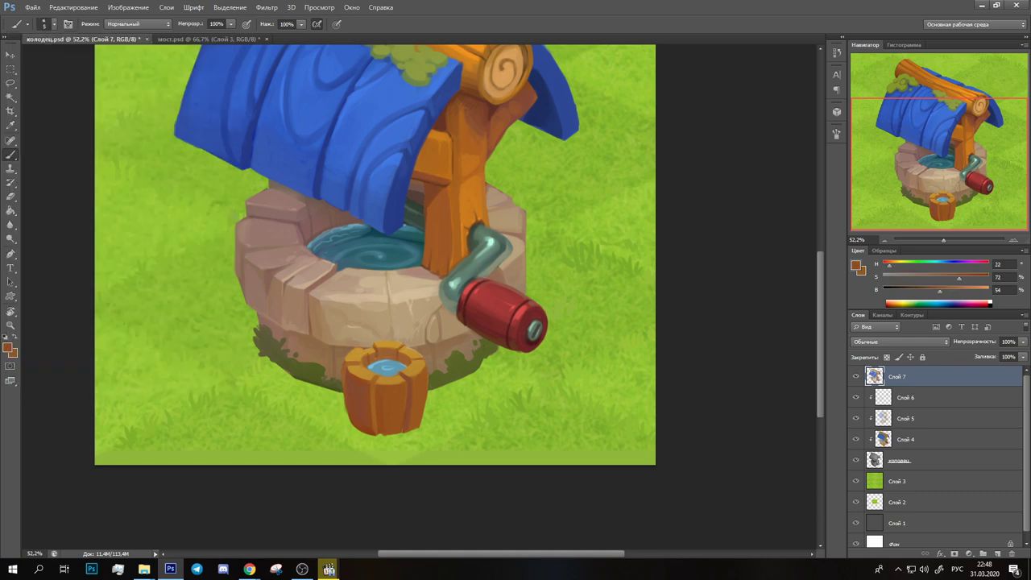
Step: Paint a dark brown stroke down the bucket's right side at brush size 15, and add a new layer
alt+click(403, 372)
click(54, 24)
alt+click(415, 370)
alt+click(398, 378)
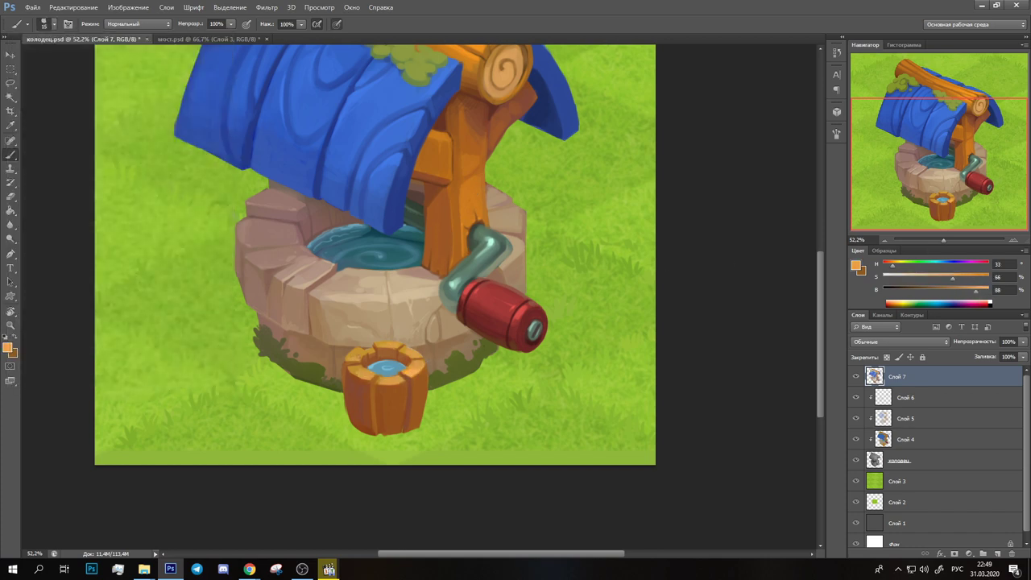
alt+click(388, 433)
drag(405, 419, 405, 394)
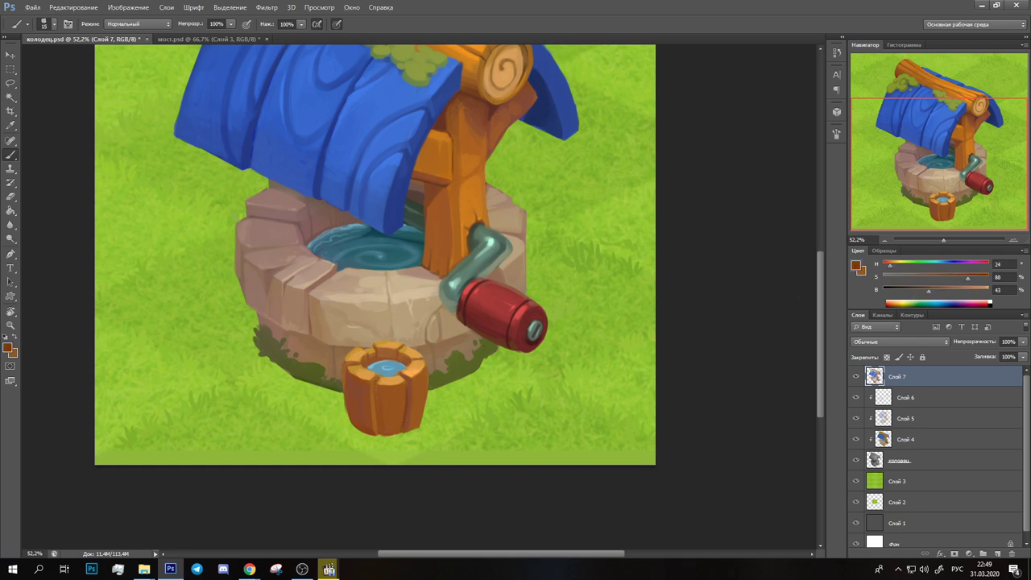
key(ctrl+shift+alt+n)
alt+click(454, 277)
Step: Draw a teal handle arc over the bucket with a dark red knob and darkened lower-left end
drag(354, 395, 416, 342)
alt+click(524, 320)
click(382, 308)
drag(382, 308, 379, 311)
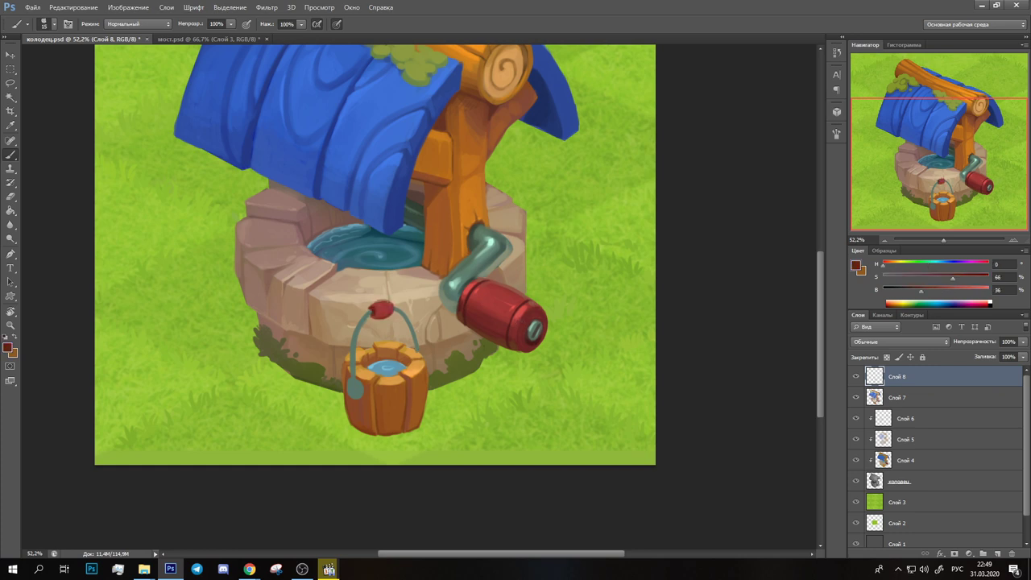
alt+click(380, 308)
drag(351, 381, 359, 394)
Step: Zoom out, select the grass layer and add a new layer for the ground shadow
alt+click(355, 388)
alt+click(413, 337)
alt+click(330, 375)
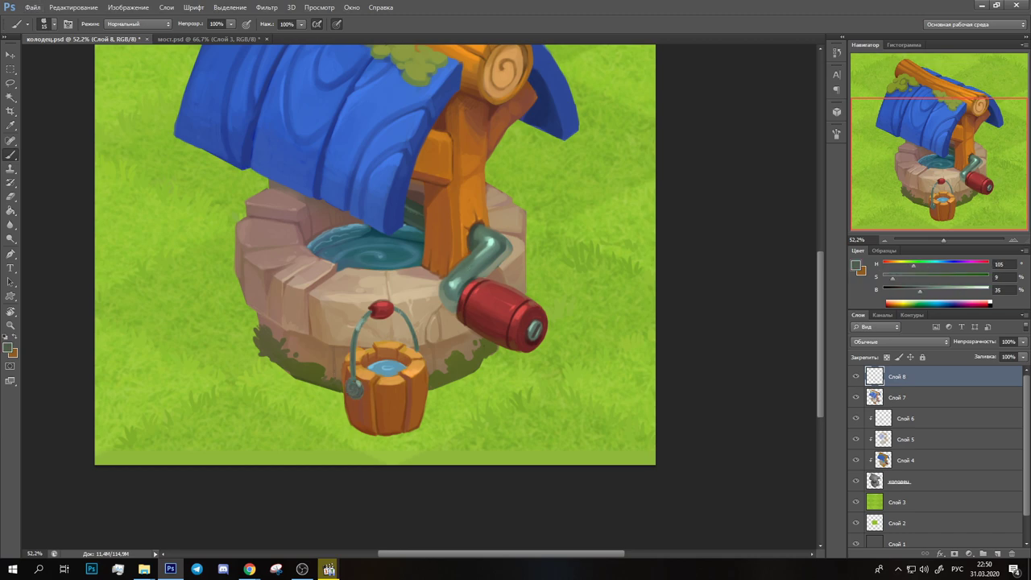
drag(944, 240, 941, 240)
click(979, 501)
scroll(979, 519, down, 1)
click(997, 553)
Step: Paint a large soft dark-green shadow under the well at 60% layer opacity
click(54, 24)
alt+click(311, 404)
drag(282, 403, 379, 435)
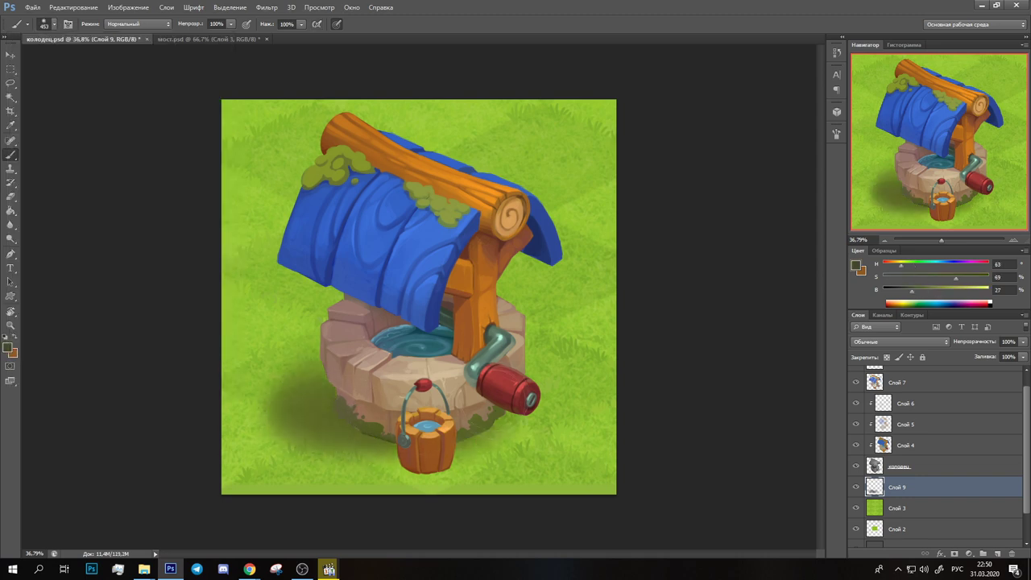
click(1023, 342)
drag(1021, 355, 1001, 354)
Step: On another new layer, paint darker shadow around the well's base with a size-170 brush
click(997, 554)
click(54, 24)
drag(112, 50, 72, 50)
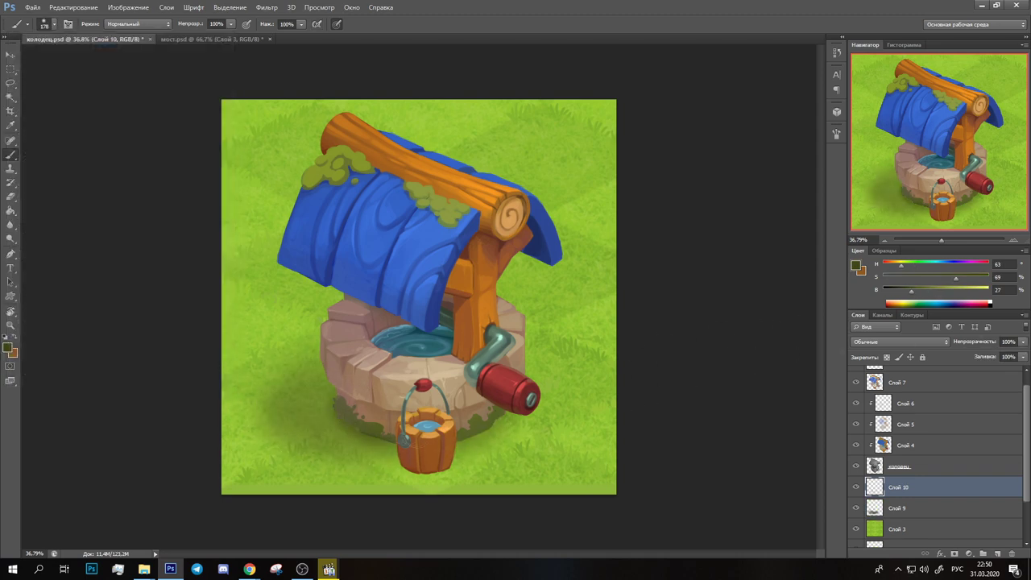
drag(483, 427, 339, 435)
drag(323, 398, 422, 471)
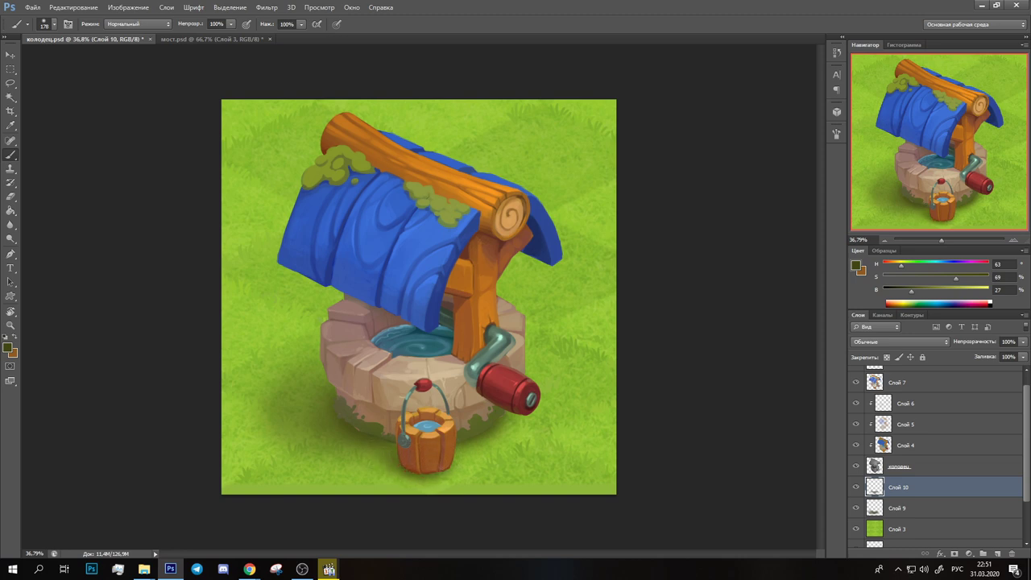
Step: Add a new top layer, set the brush size to 17 and sample lighter olive greens
click(997, 554)
click(54, 24)
text(17)
key(Return)
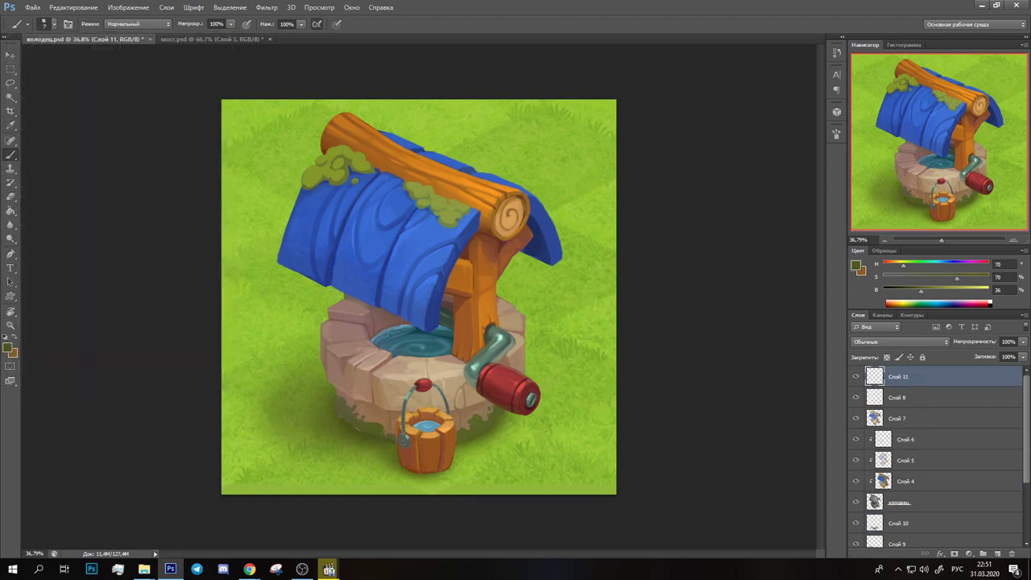
alt+click(341, 419)
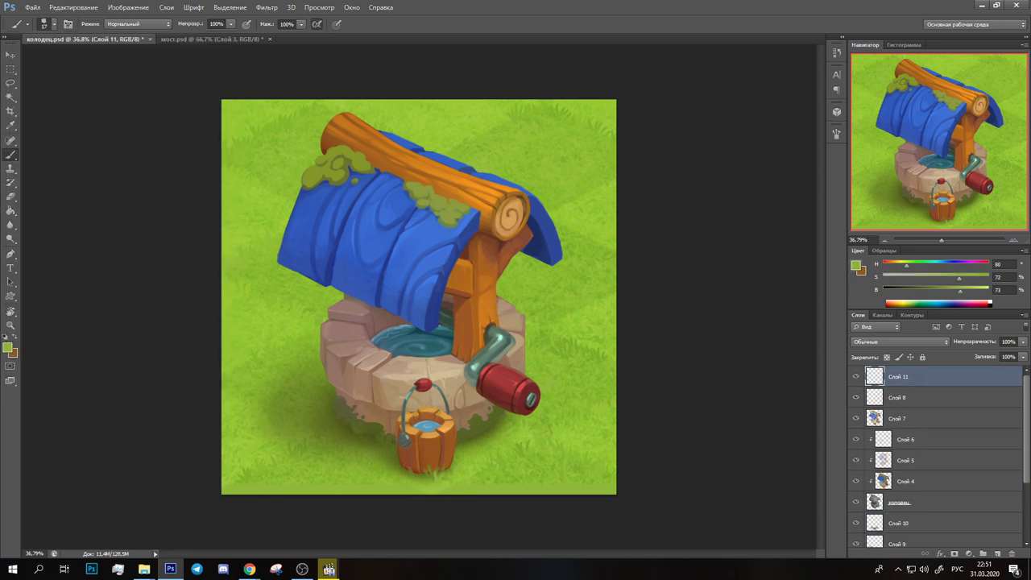
alt+click(480, 438)
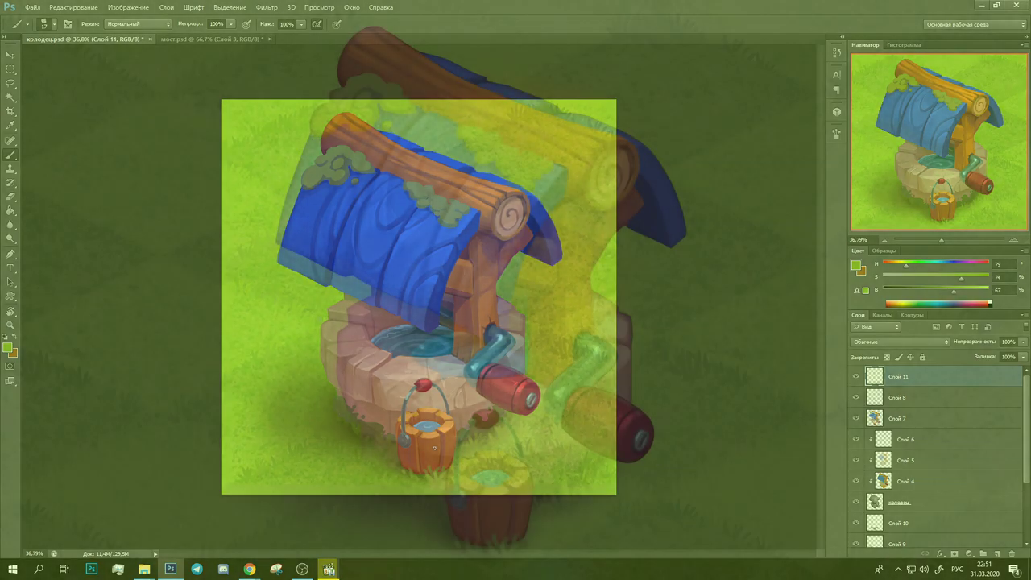